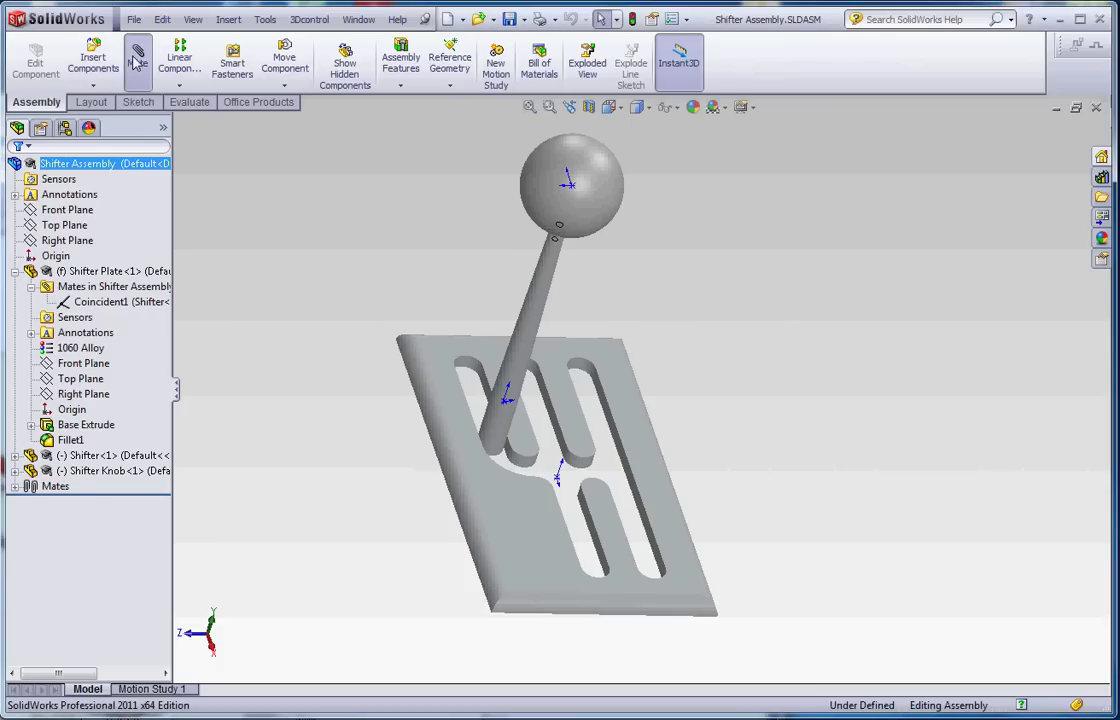
# Step: Look through the advanced mate types, including Path Mate, and leave the Mate command without adding a mate
pyautogui.click(137, 63)
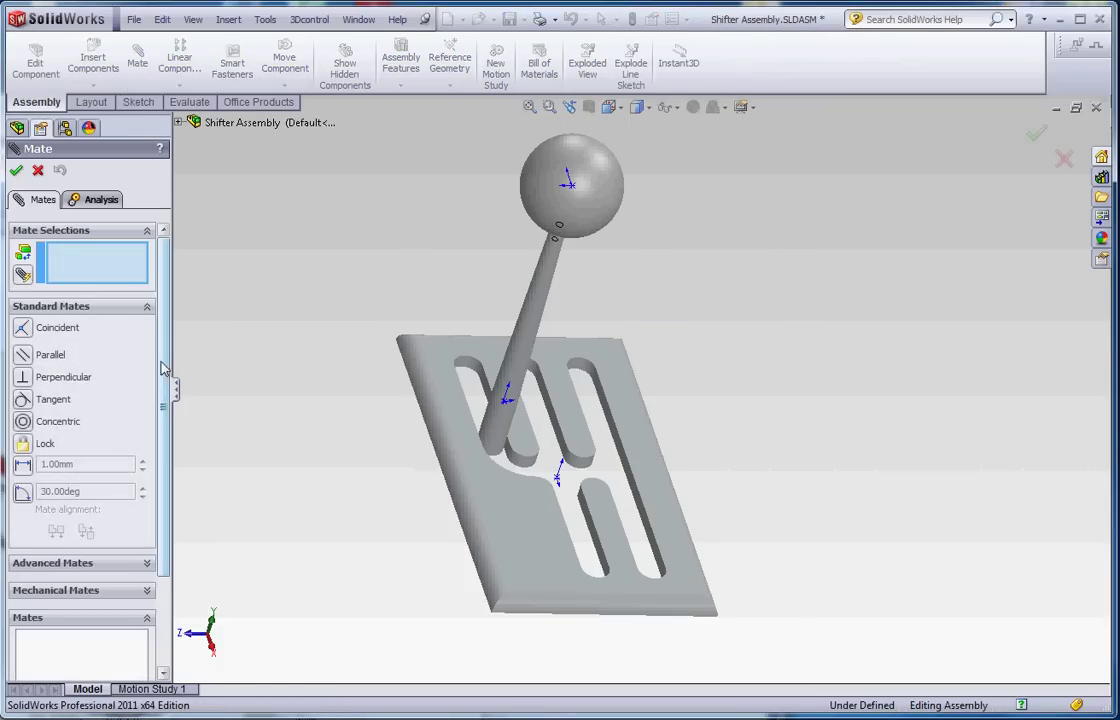
pyautogui.scroll(-3, 163, 397)
pyautogui.click(147, 443)
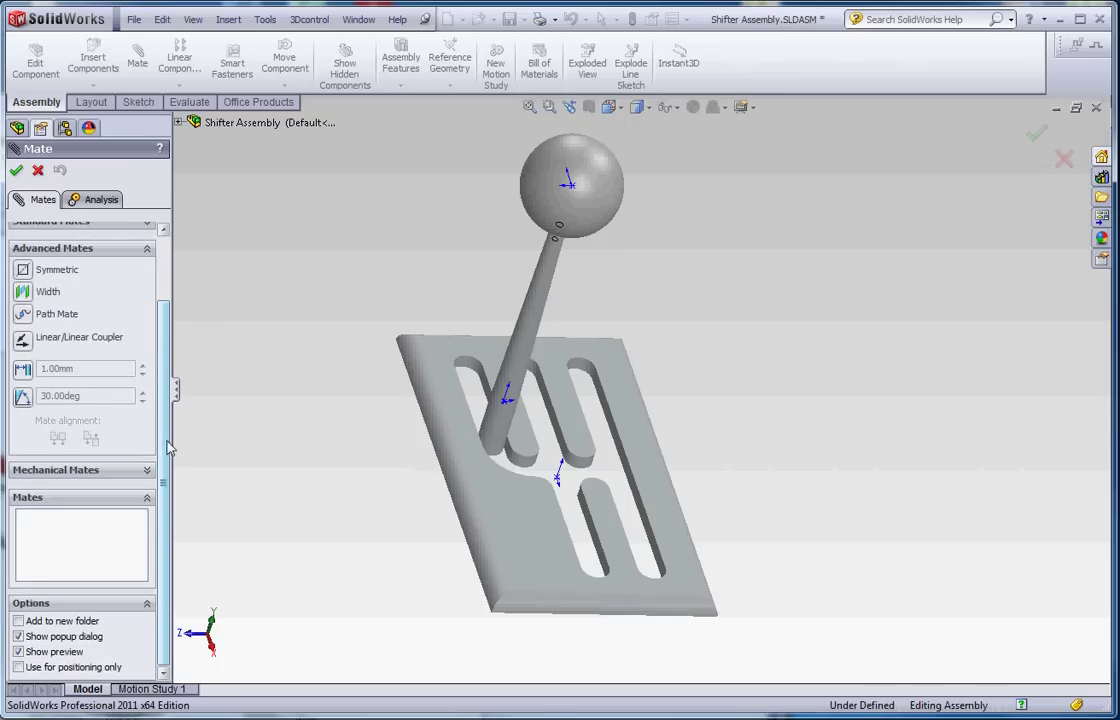
pyautogui.scroll(2, 165, 440)
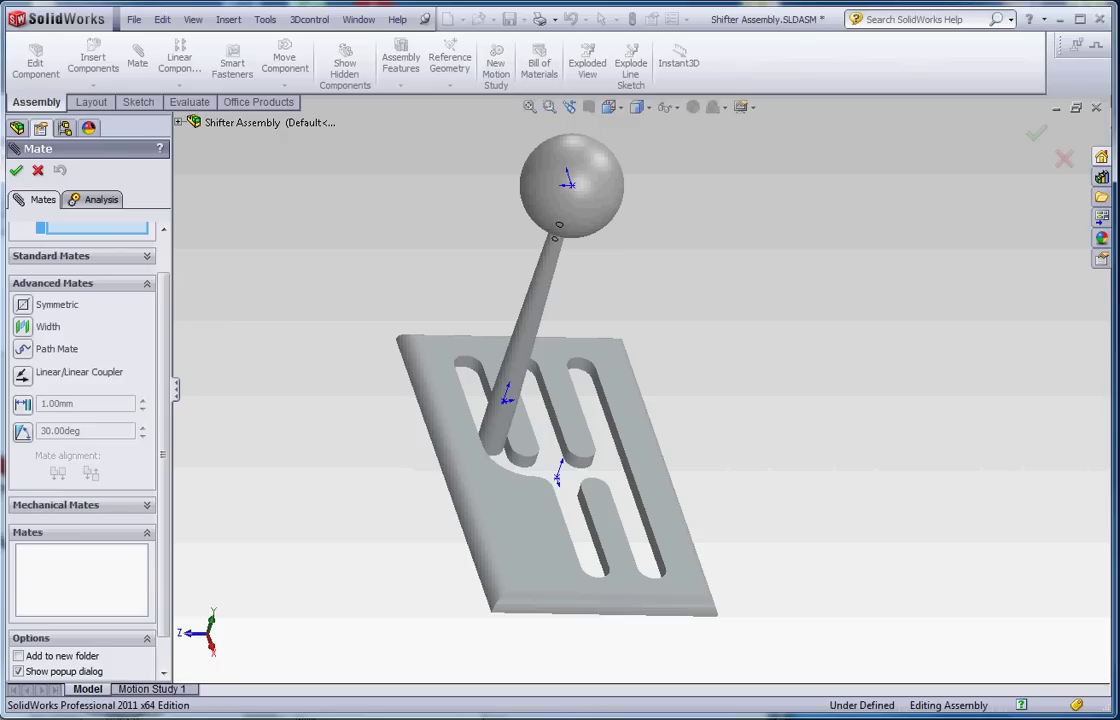
pyautogui.click(37, 170)
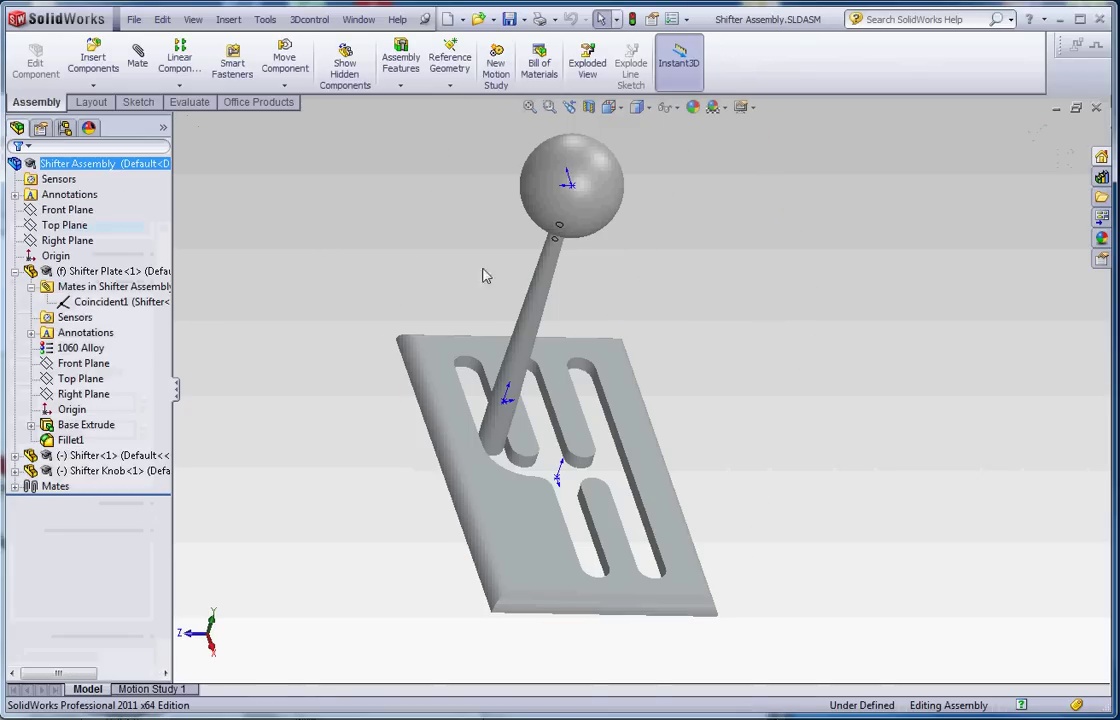
# Step: Open the Shifter Plate part from the assembly in its own window
pyautogui.rightClick(518, 520)
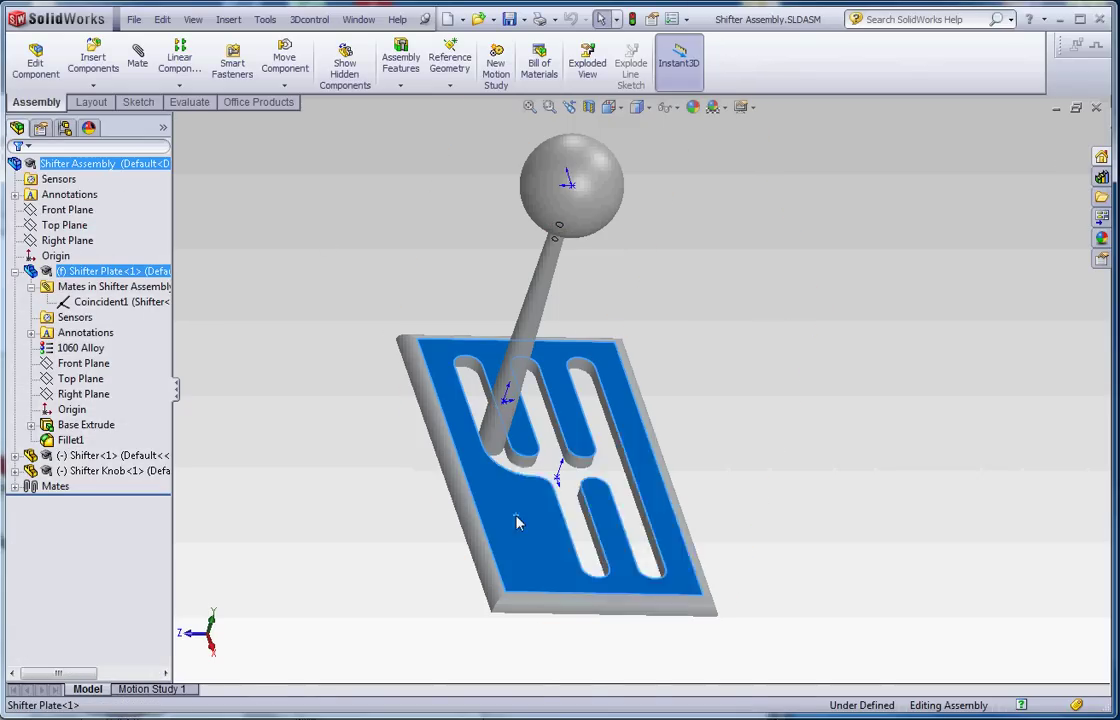
pyautogui.click(380, 380)
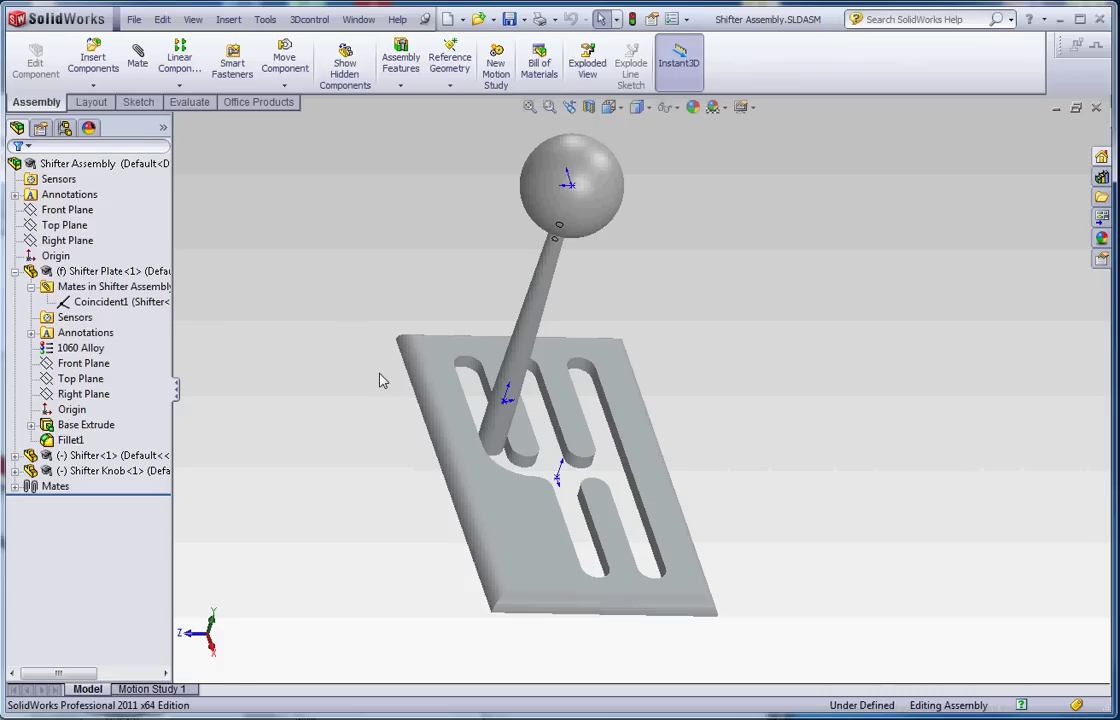
pyautogui.rightClick(517, 538)
pyautogui.click(530, 468)
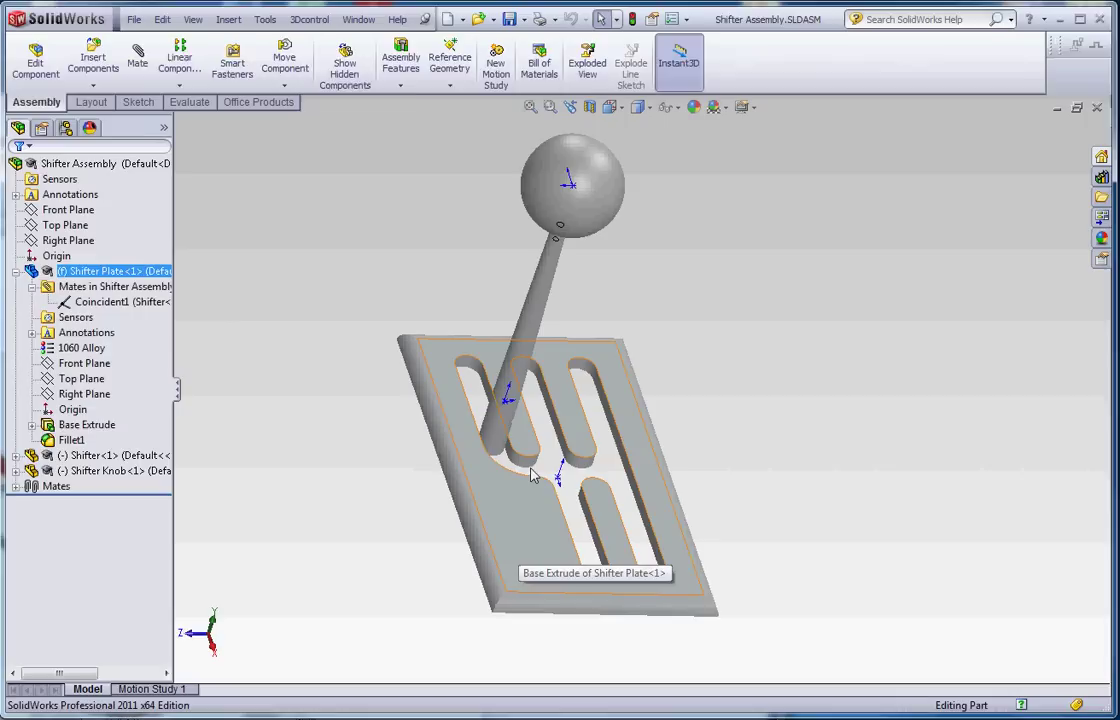
# Step: Open Sketch1 of the plate's Base Extrude feature for editing
pyautogui.click(70, 286)
pyautogui.click(14, 290)
pyautogui.click(15, 288)
pyautogui.click(66, 302)
pyautogui.rightClick(68, 302)
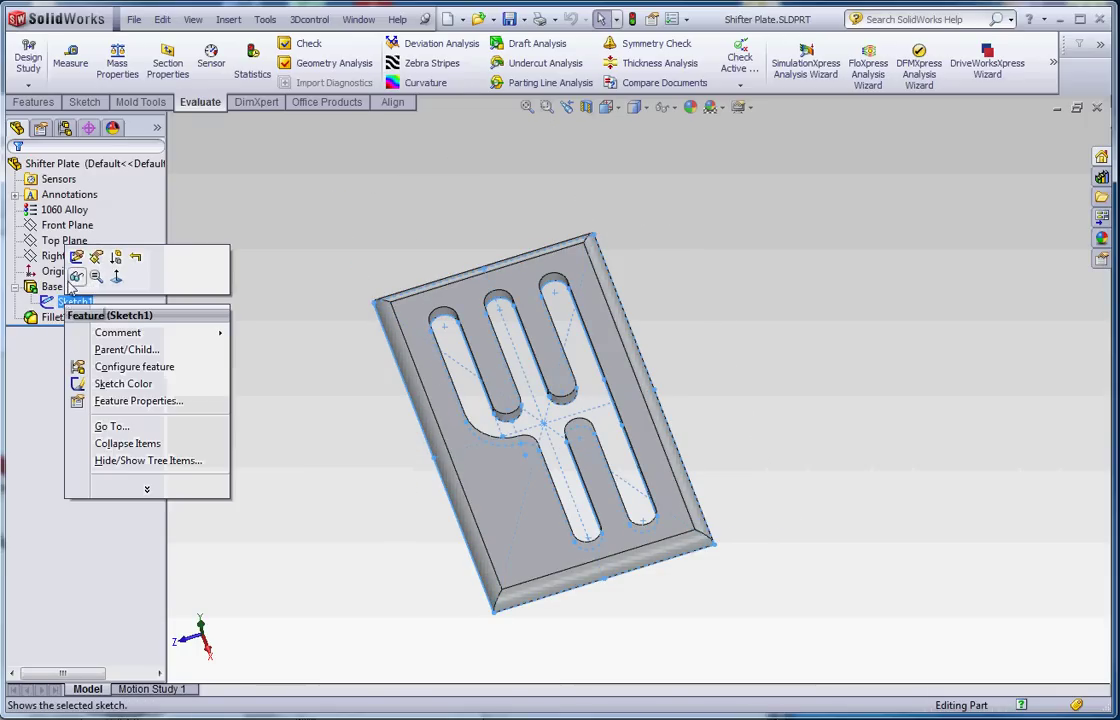
pyautogui.click(78, 258)
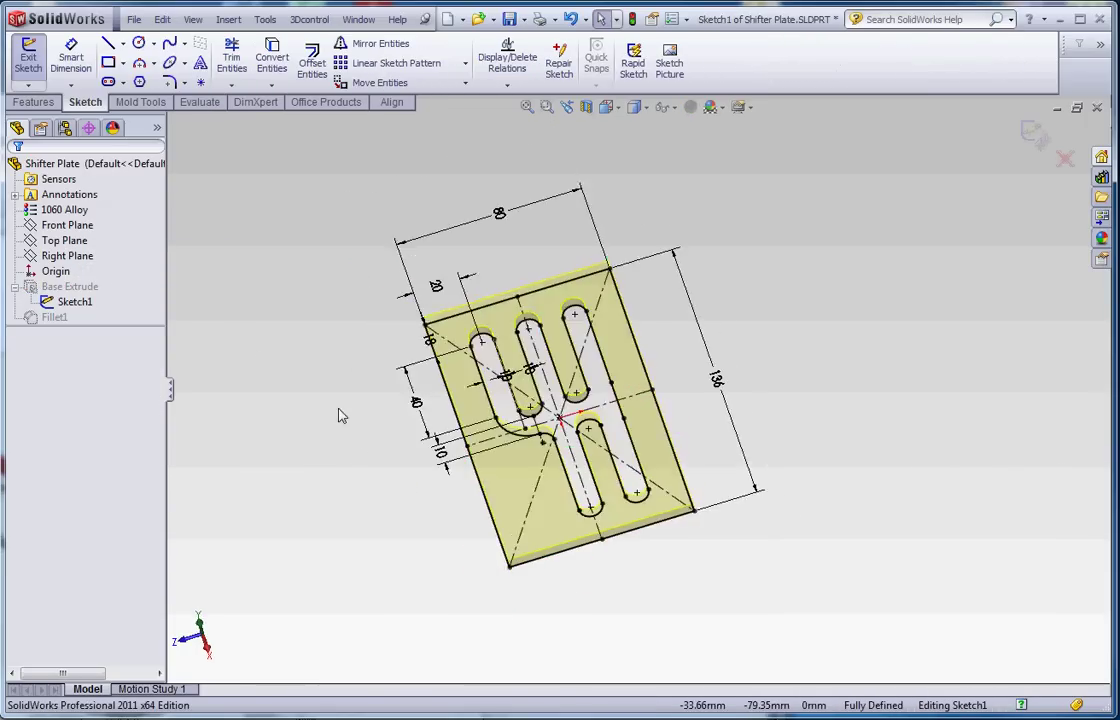
# Step: Sketch a centerline about 42 mm long down the middle of the short slot with the curved exit, starting at its end-arc centre
pyautogui.scroll(-5, 540, 345)
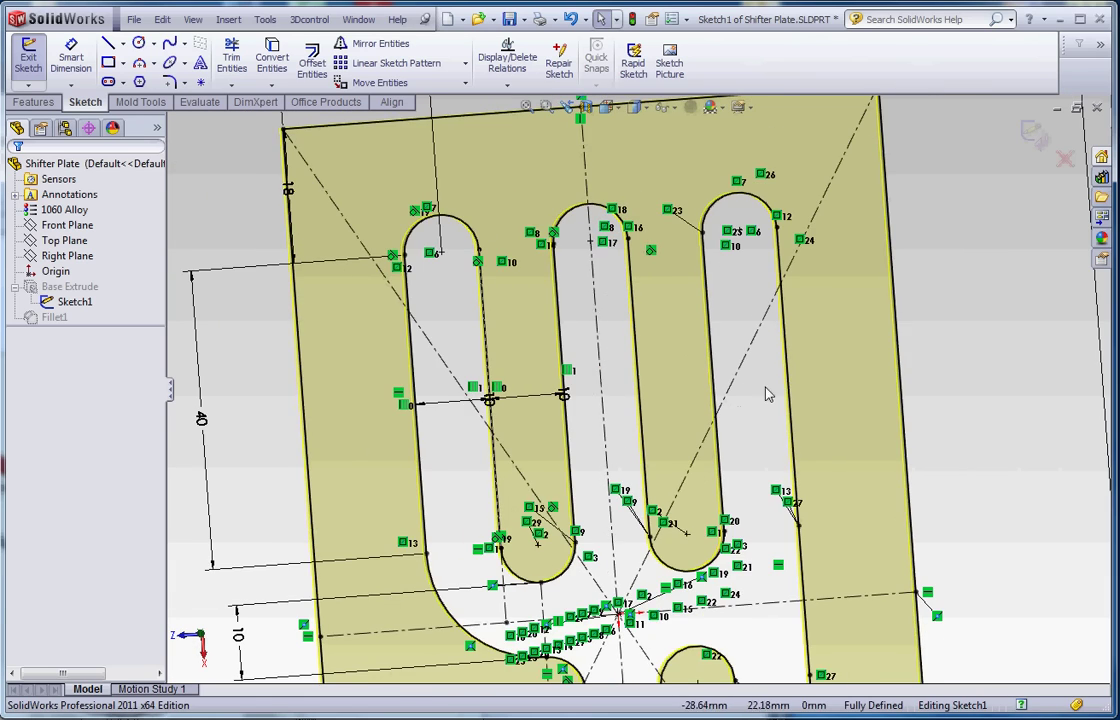
pyautogui.scroll(3, 633, 430)
pyautogui.scroll(3, 657, 671)
pyautogui.scroll(-5, 641, 567)
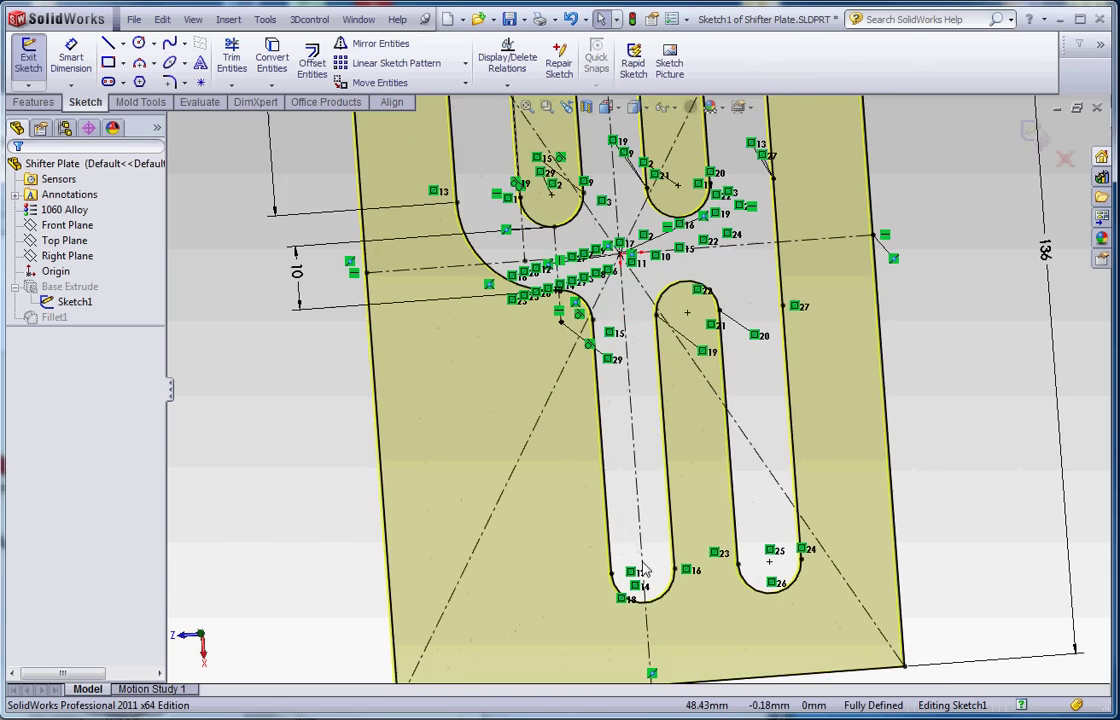
pyautogui.scroll(3, 600, 362)
pyautogui.scroll(-3, 580, 230)
pyautogui.scroll(4, 595, 335)
pyautogui.scroll(-3, 607, 300)
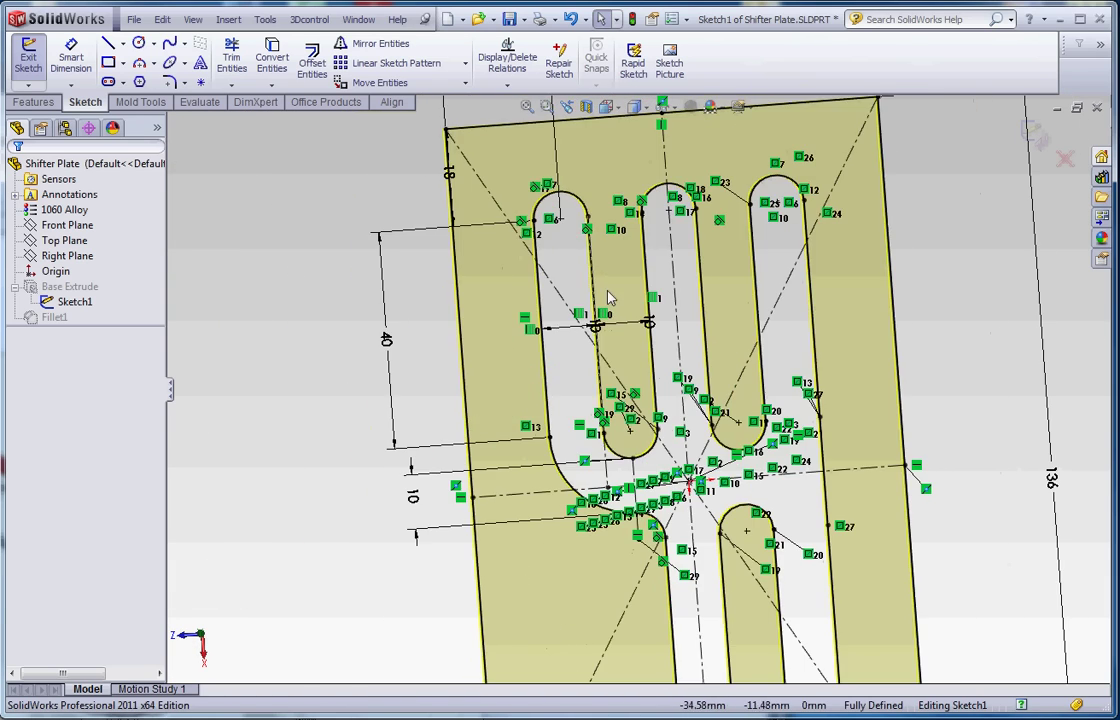
pyautogui.click(123, 43)
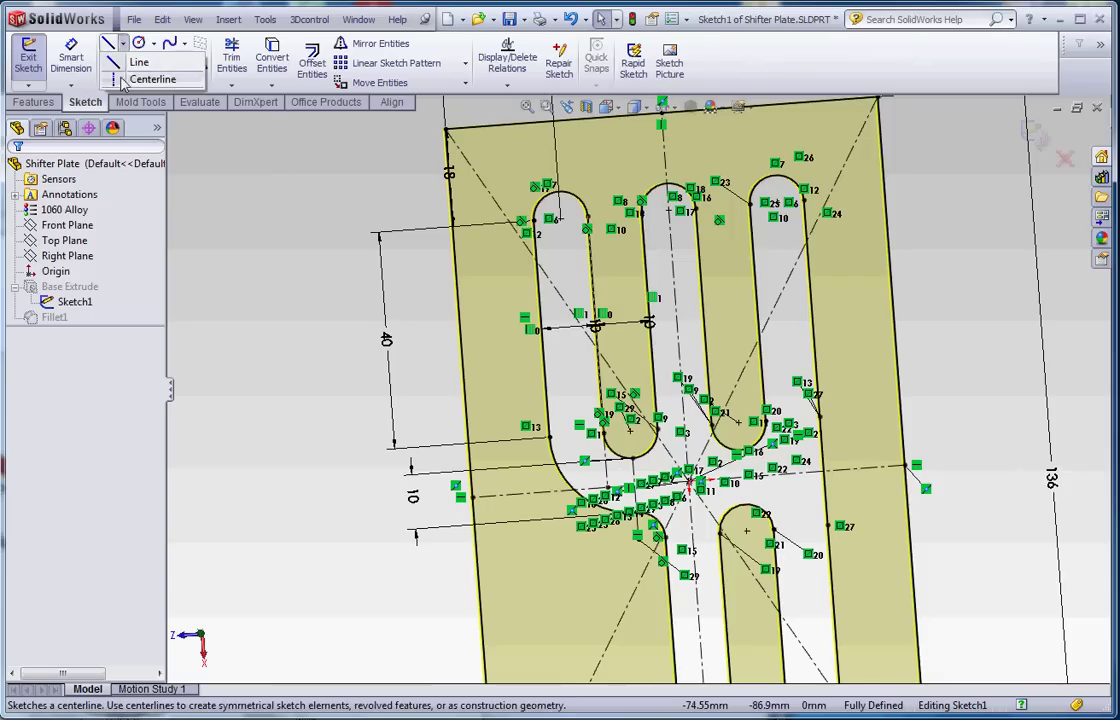
pyautogui.click(123, 79)
pyautogui.click(560, 218)
pyautogui.click(577, 427)
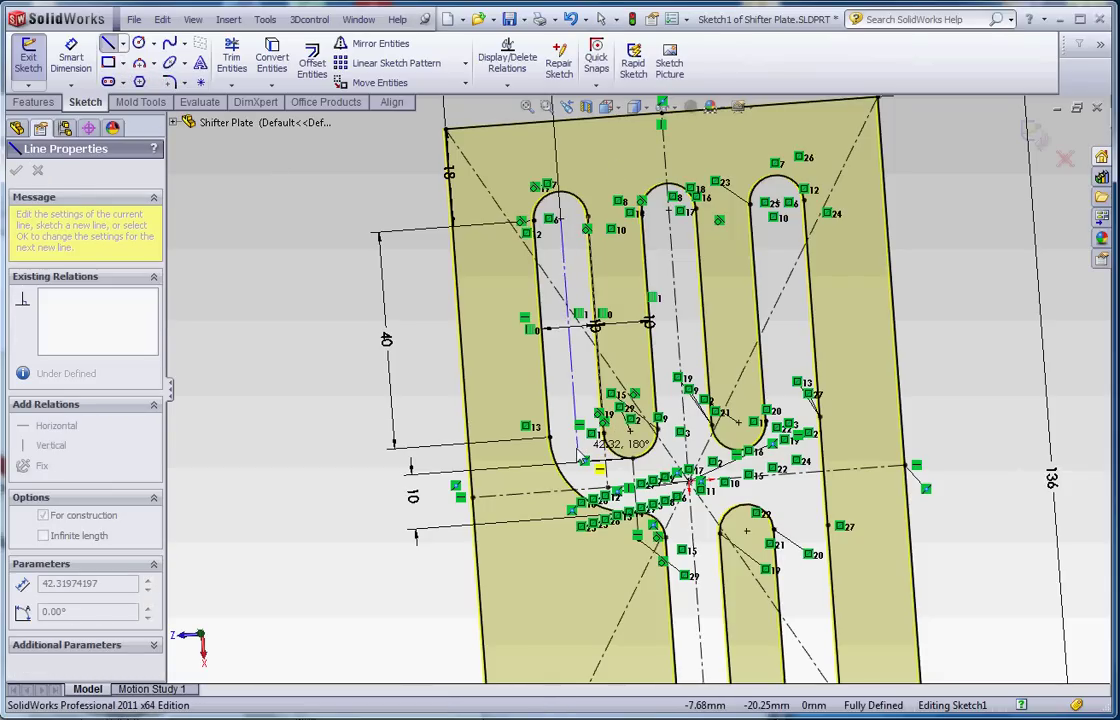
pyautogui.press('Escape')
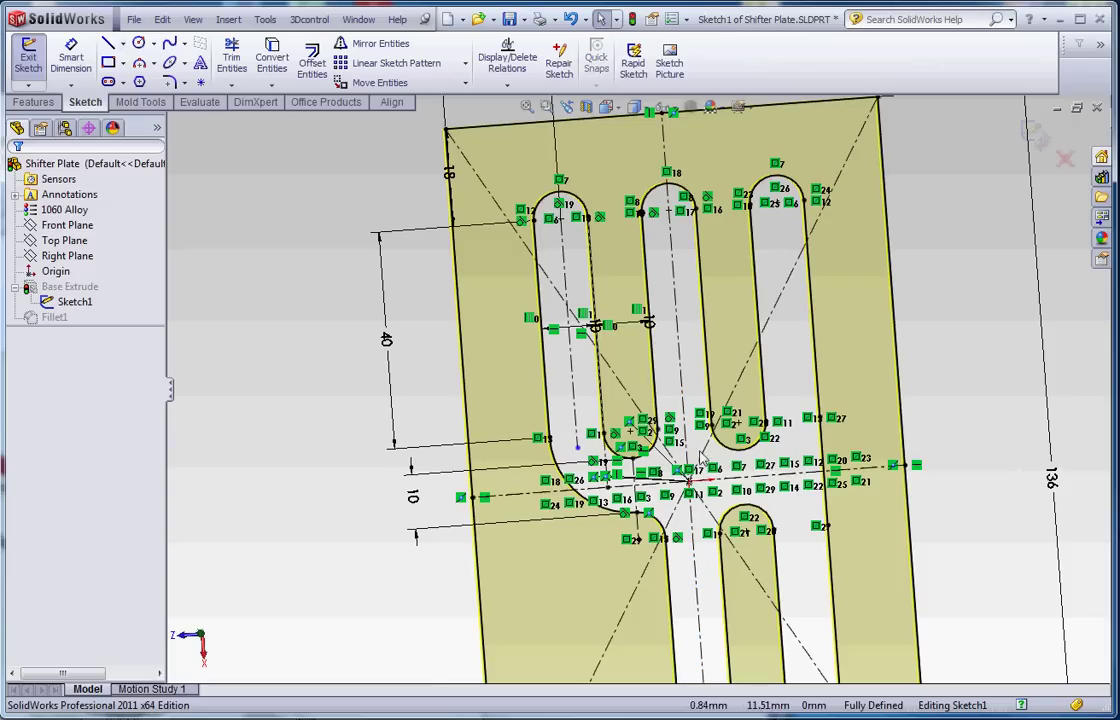
# Step: Draw a three-point arc from the free end of the new centerline to the plate's central construction line
pyautogui.click(139, 62)
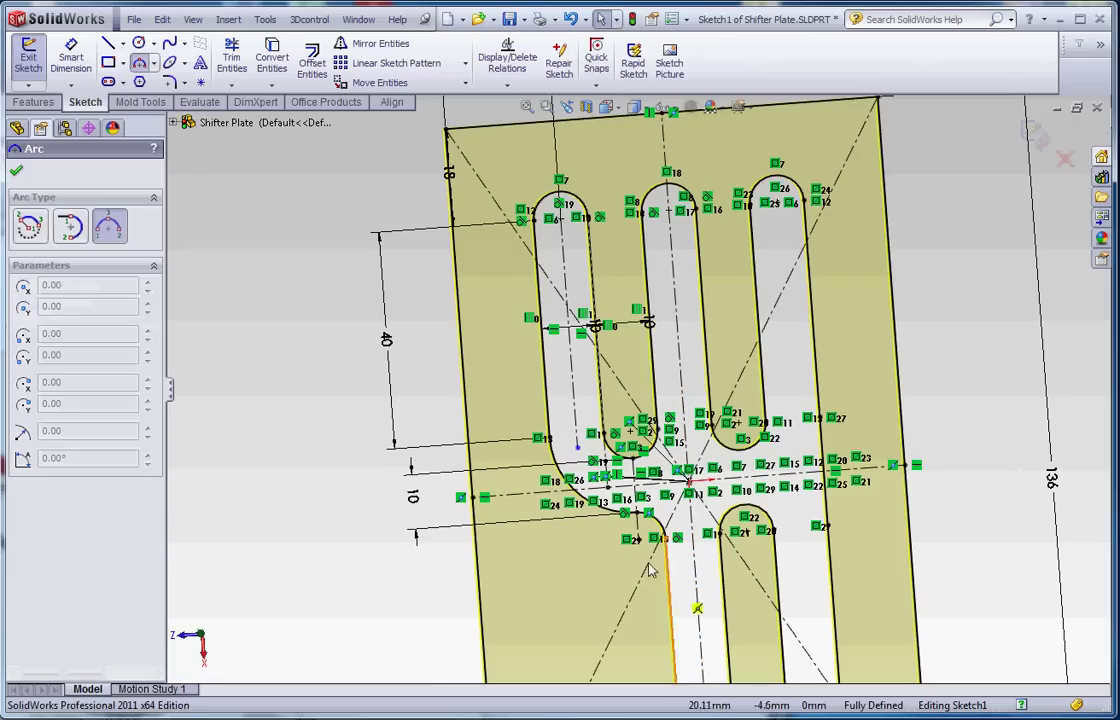
pyautogui.scroll(-4, 576, 440)
pyautogui.click(575, 435)
pyautogui.click(675, 500)
pyautogui.click(586, 479)
pyautogui.press('Escape')
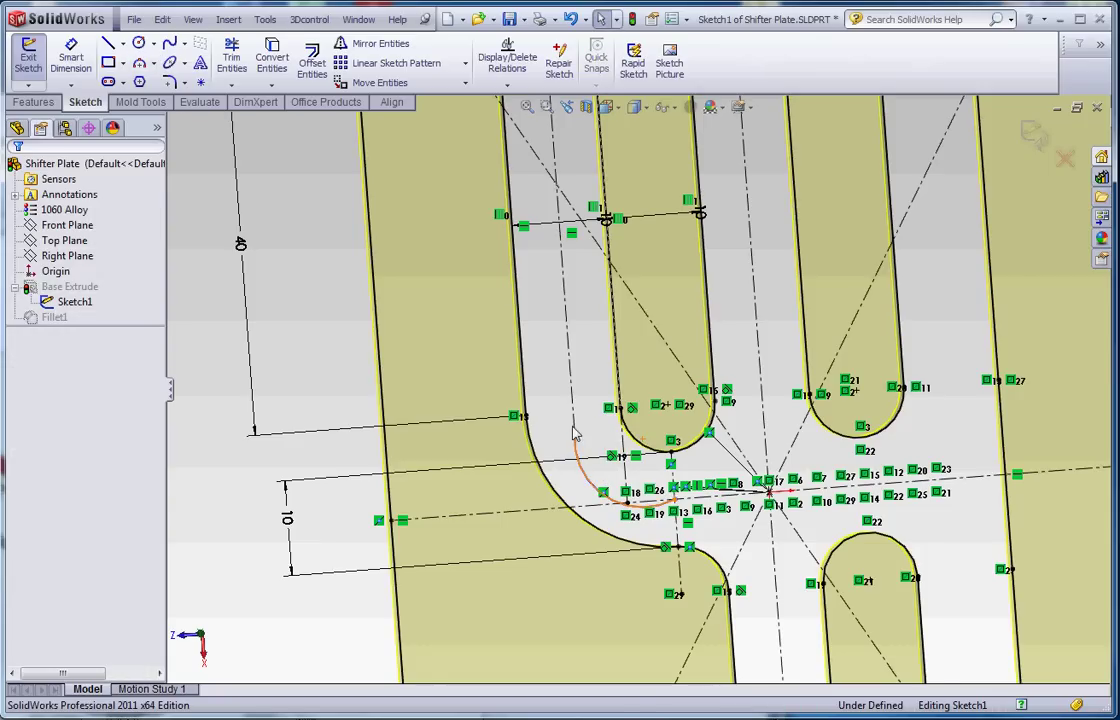
# Step: Make the arc tangent to the slot centerline and convert it to construction geometry
pyautogui.click(573, 452)
pyautogui.keyDown('ctrl'); pyautogui.click(573, 413); pyautogui.keyUp('ctrl')
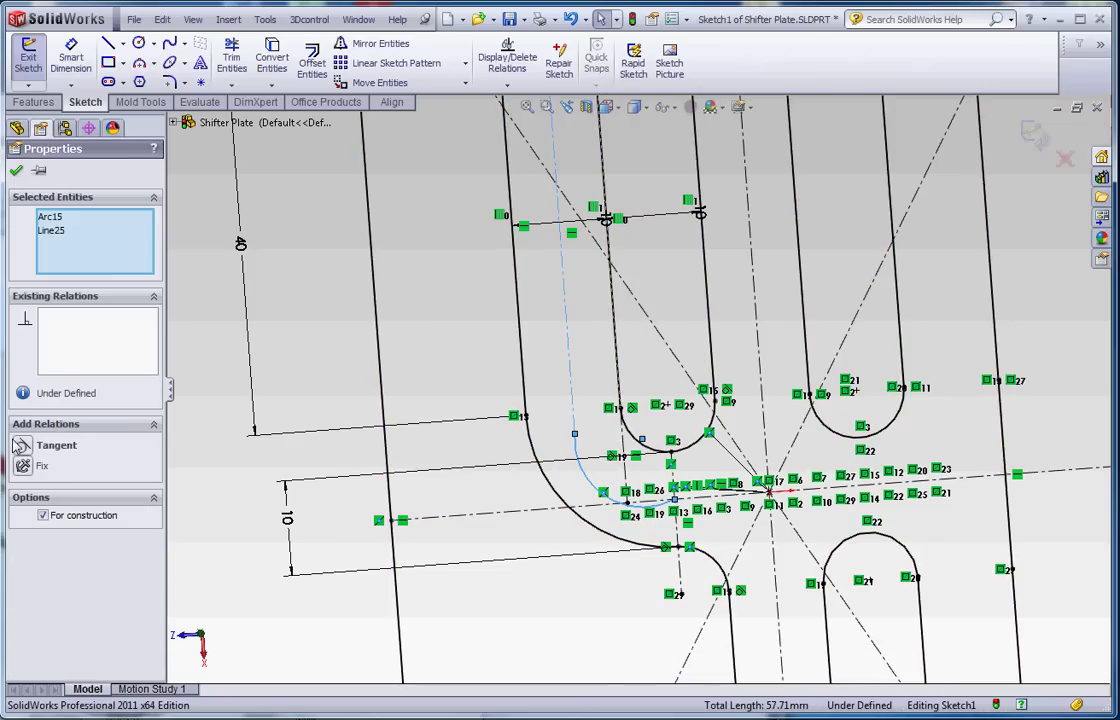
pyautogui.click(30, 445)
pyautogui.press('Escape')
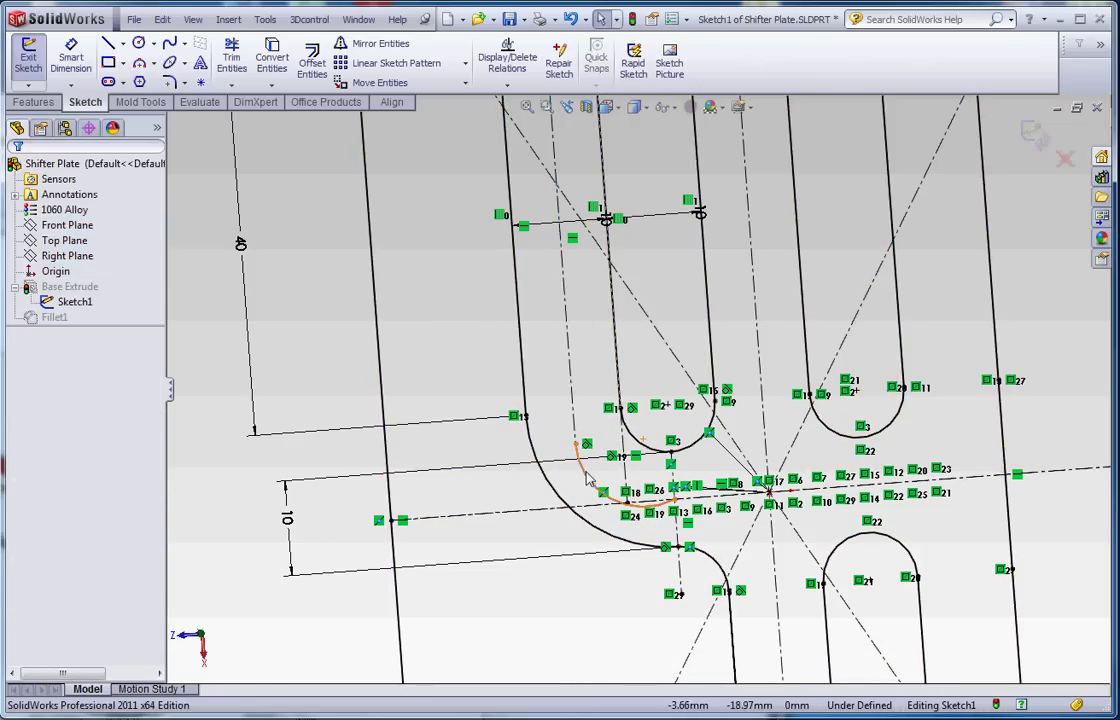
pyautogui.click(590, 482)
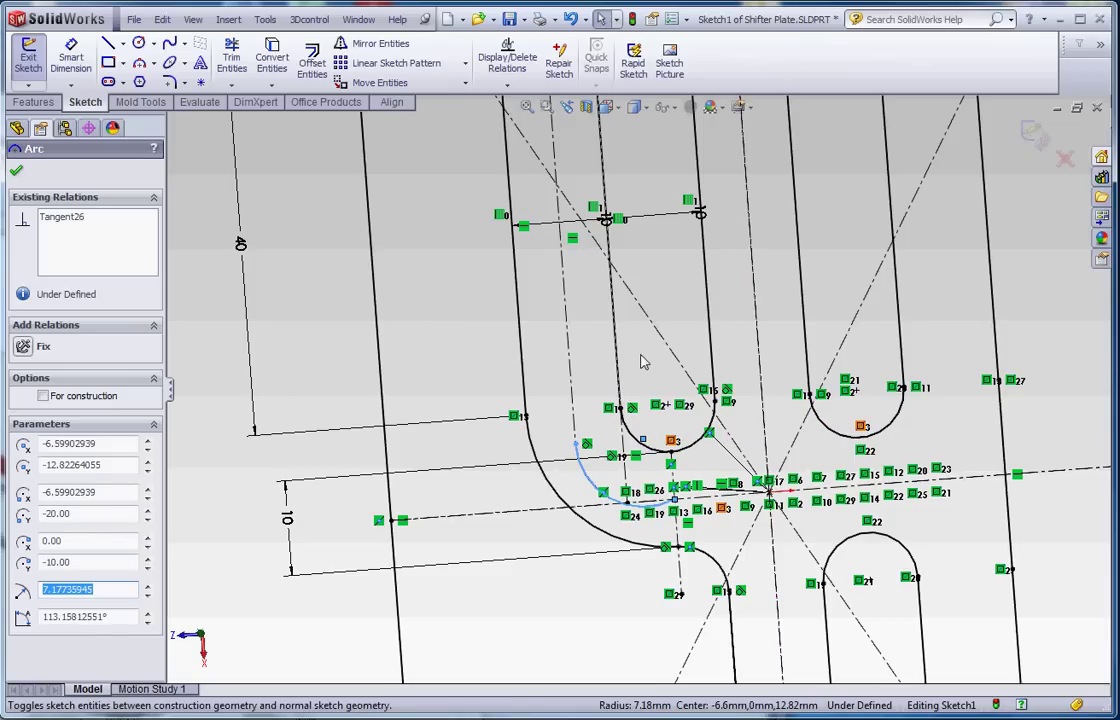
pyautogui.click(434, 356)
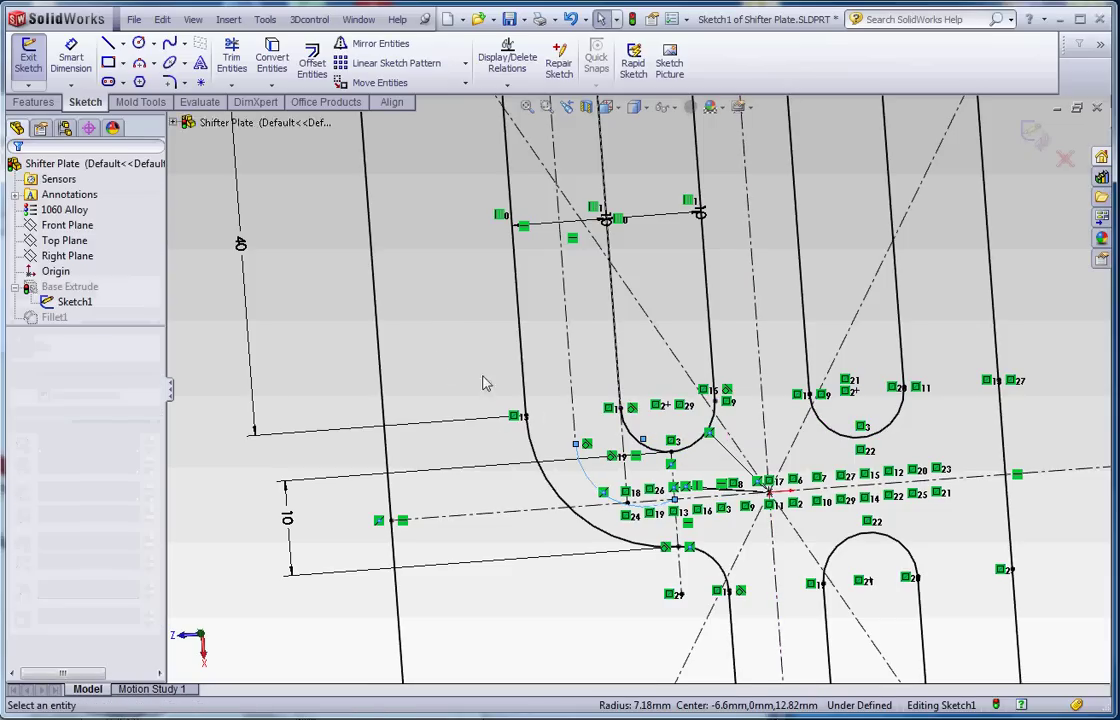
# Step: Move the arc's upper endpoint along the slot and align it with the start point of the slot's outer curve using a Vertical relation
pyautogui.moveTo(577, 445); pyautogui.dragTo(572, 393)
pyautogui.keyDown('ctrl'); pyautogui.click(525, 415); pyautogui.keyUp('ctrl')
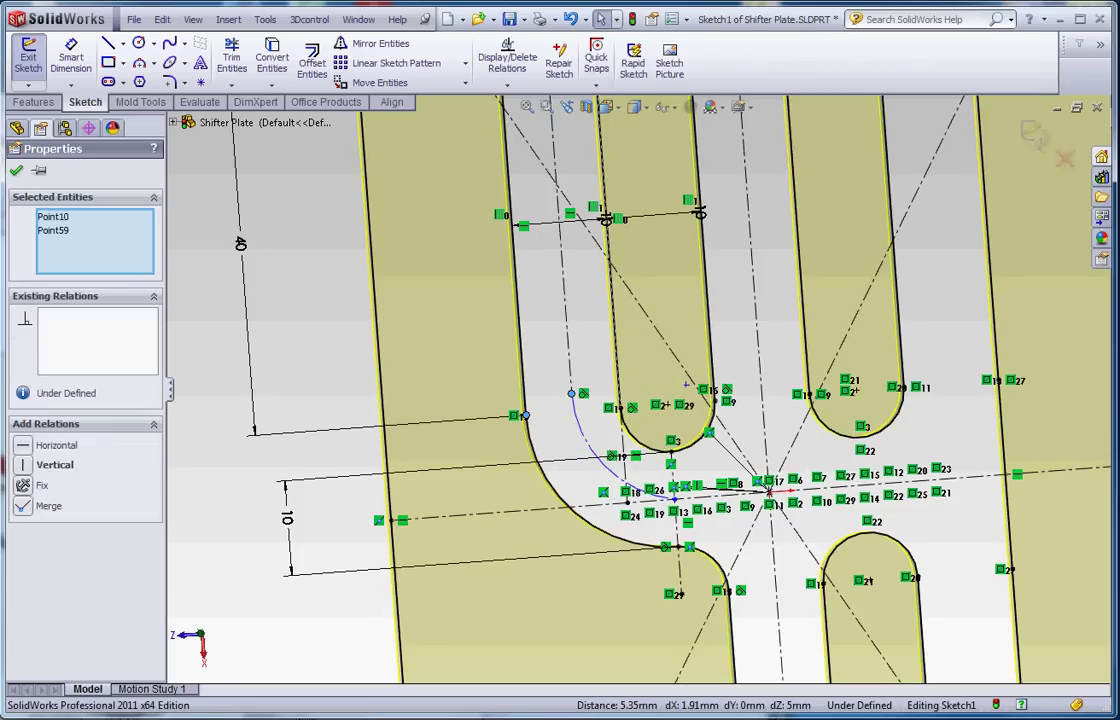
pyautogui.click(30, 466)
pyautogui.click(325, 332)
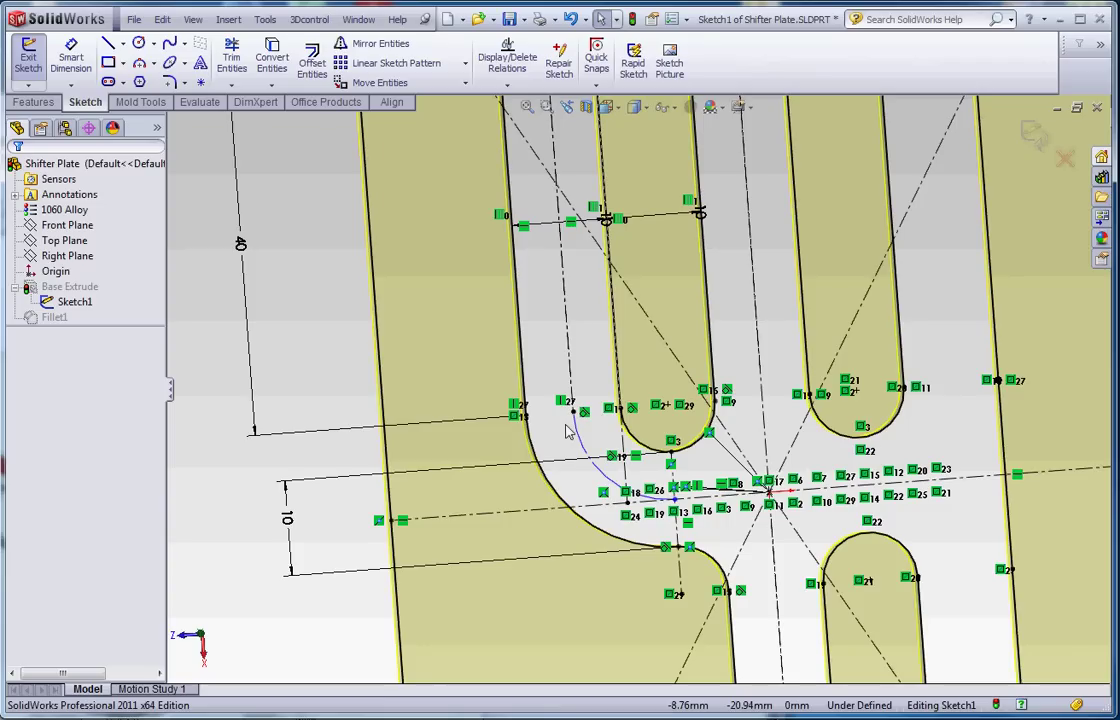
# Step: Make the construction arc tangent to the plate's central construction line
pyautogui.scroll(-5, 673, 498)
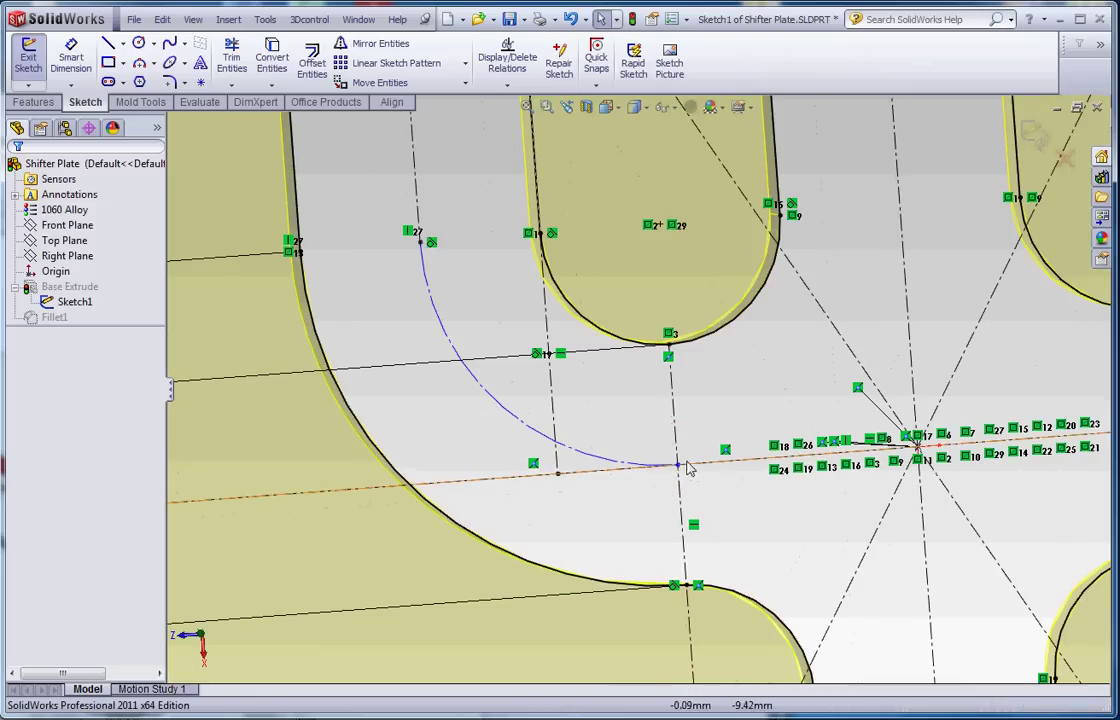
pyautogui.click(678, 466)
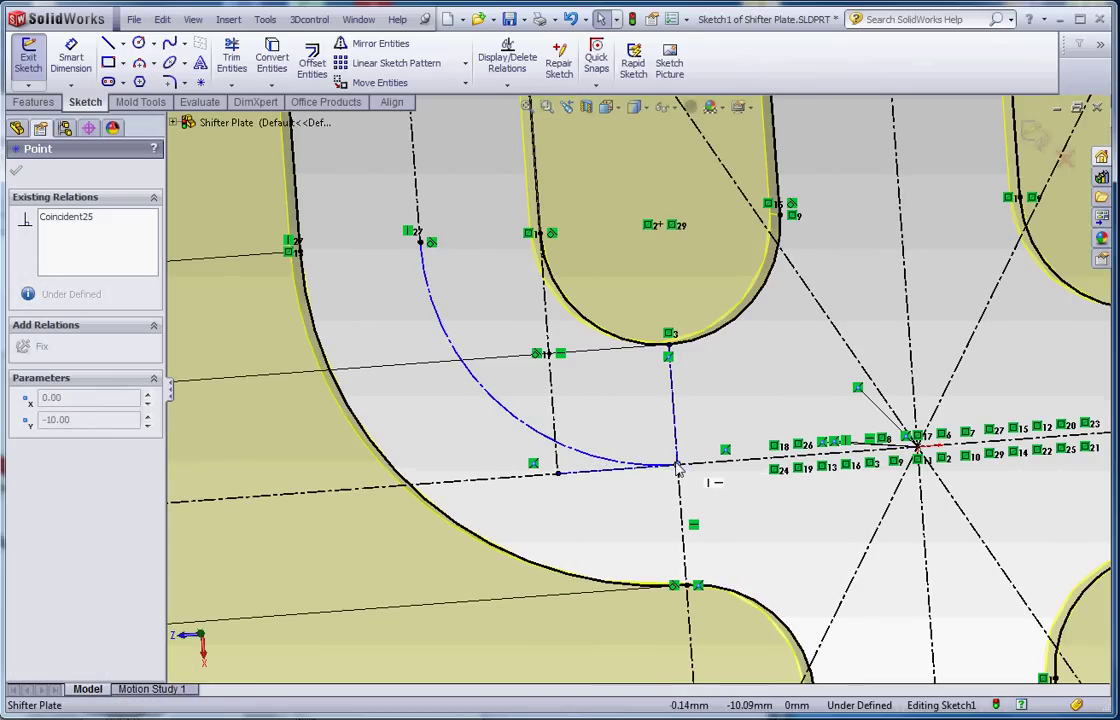
pyautogui.click(698, 405)
pyautogui.click(630, 466)
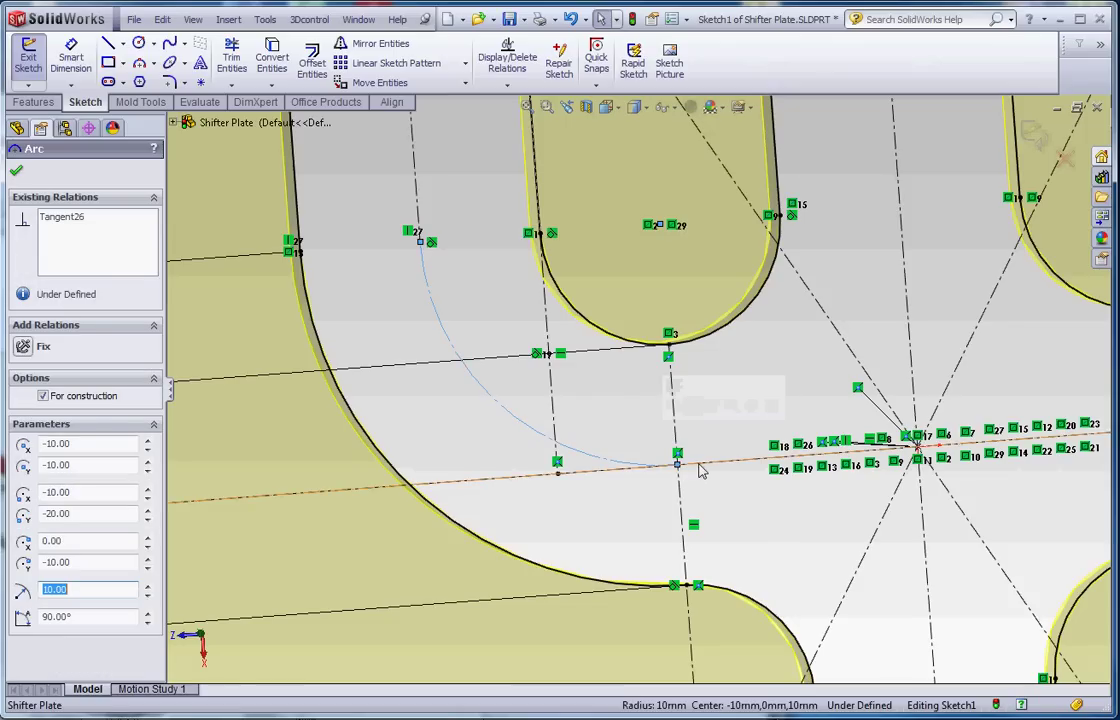
pyautogui.keyDown('ctrl'); pyautogui.click(700, 467); pyautogui.keyUp('ctrl')
pyautogui.click(45, 445)
pyautogui.click(765, 518)
# Step: Sketch a 100 mm centerline through the long slot, joining the centres of its two end arcs
pyautogui.scroll(2, 765, 520)
pyautogui.scroll(4, 760, 519)
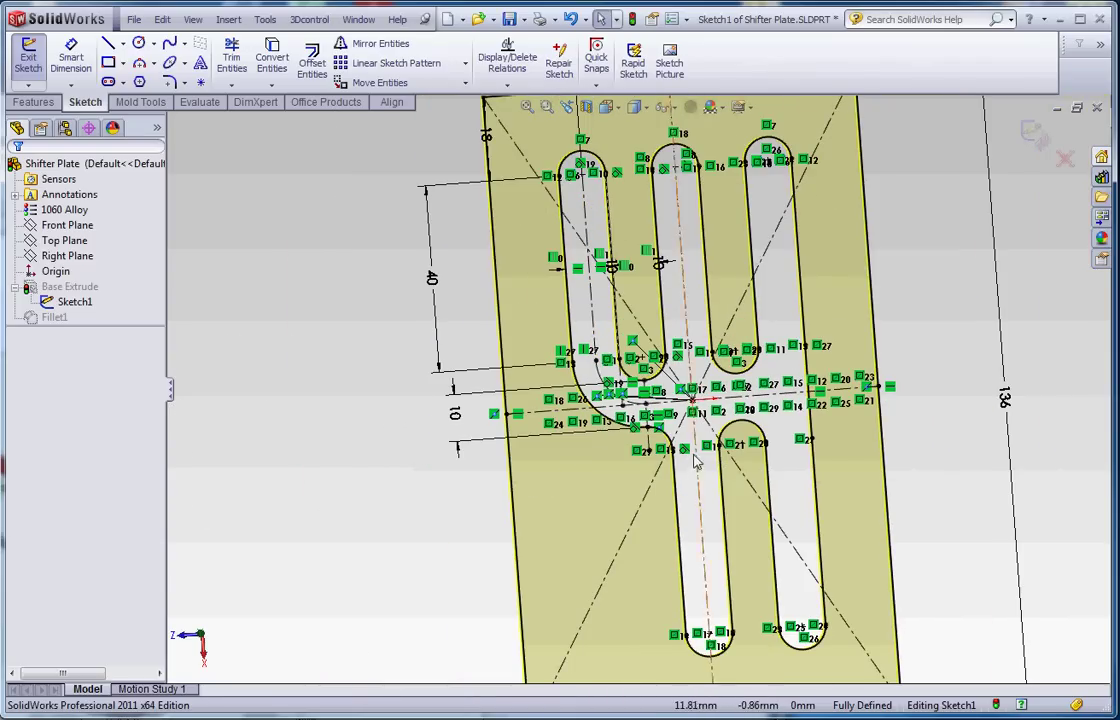
pyautogui.click(123, 43)
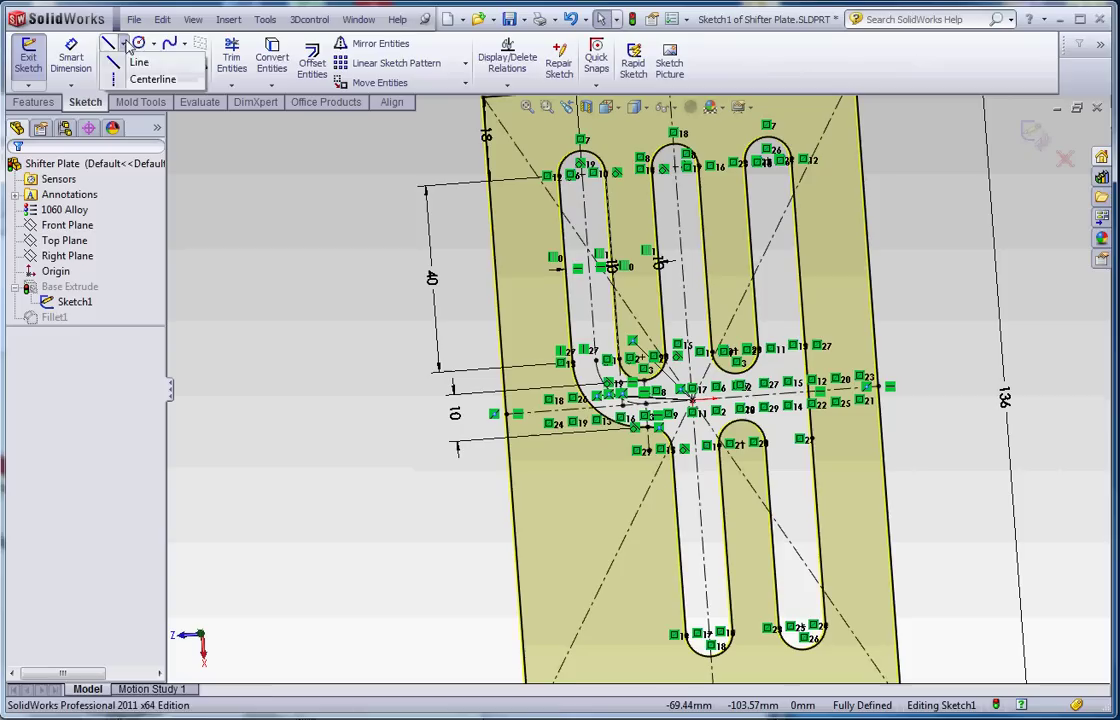
pyautogui.click(130, 78)
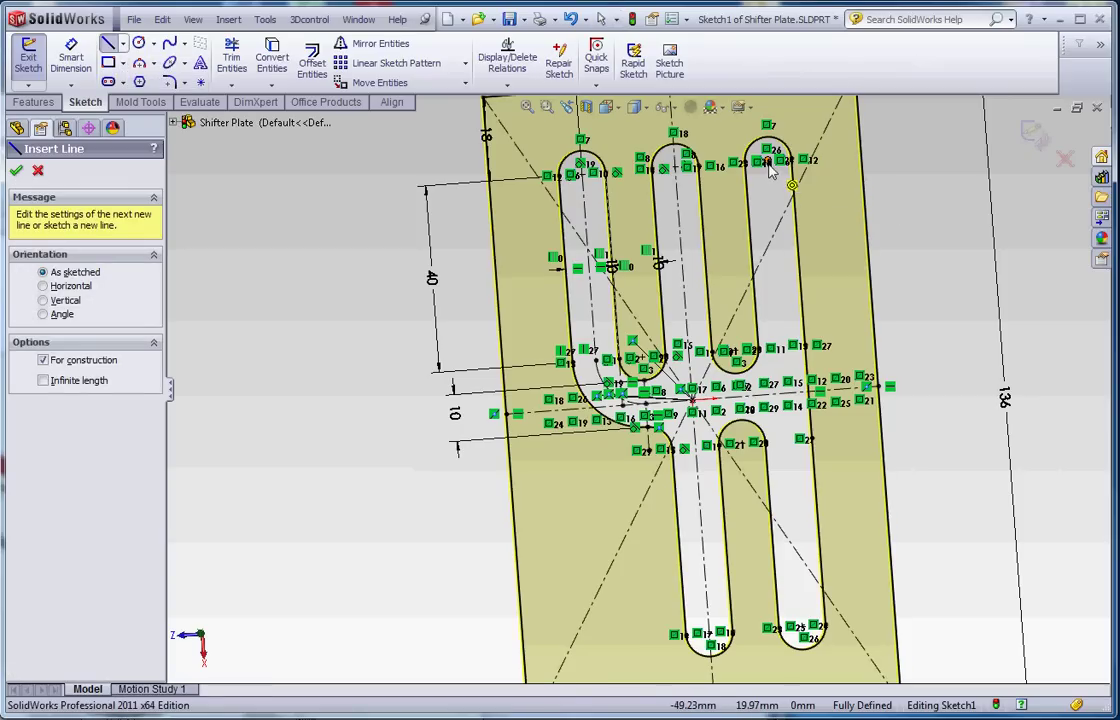
pyautogui.click(770, 172)
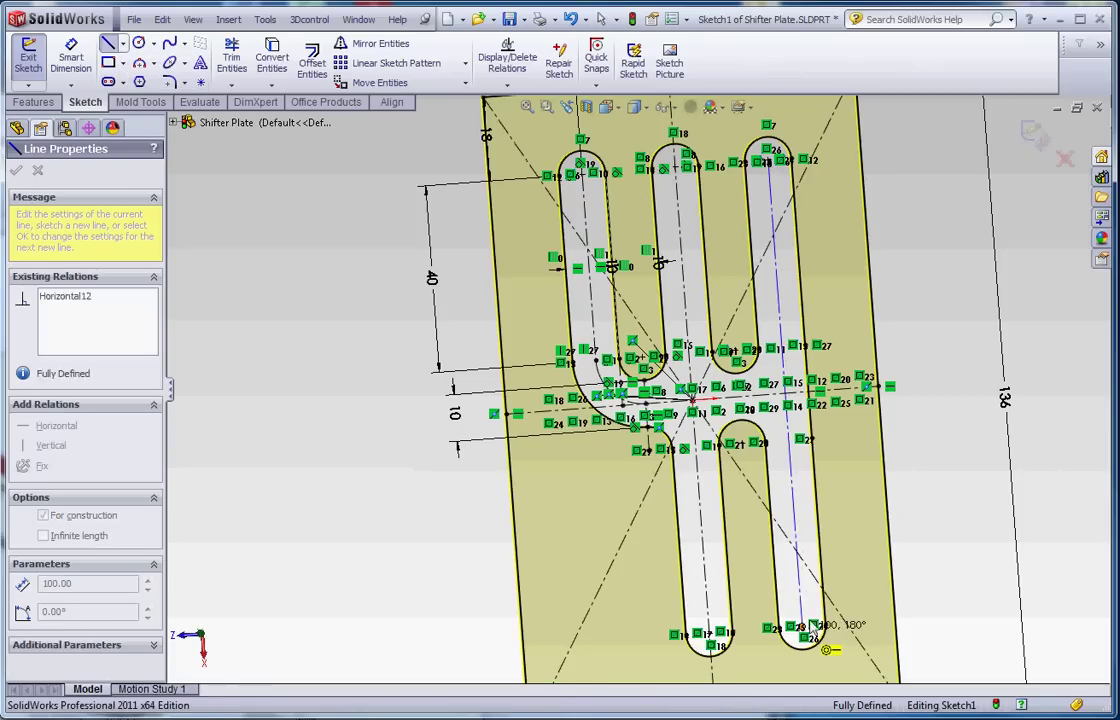
pyautogui.click(802, 624)
pyautogui.press('Escape')
pyautogui.scroll(-3, 679, 367)
pyautogui.scroll(6, 515, 367)
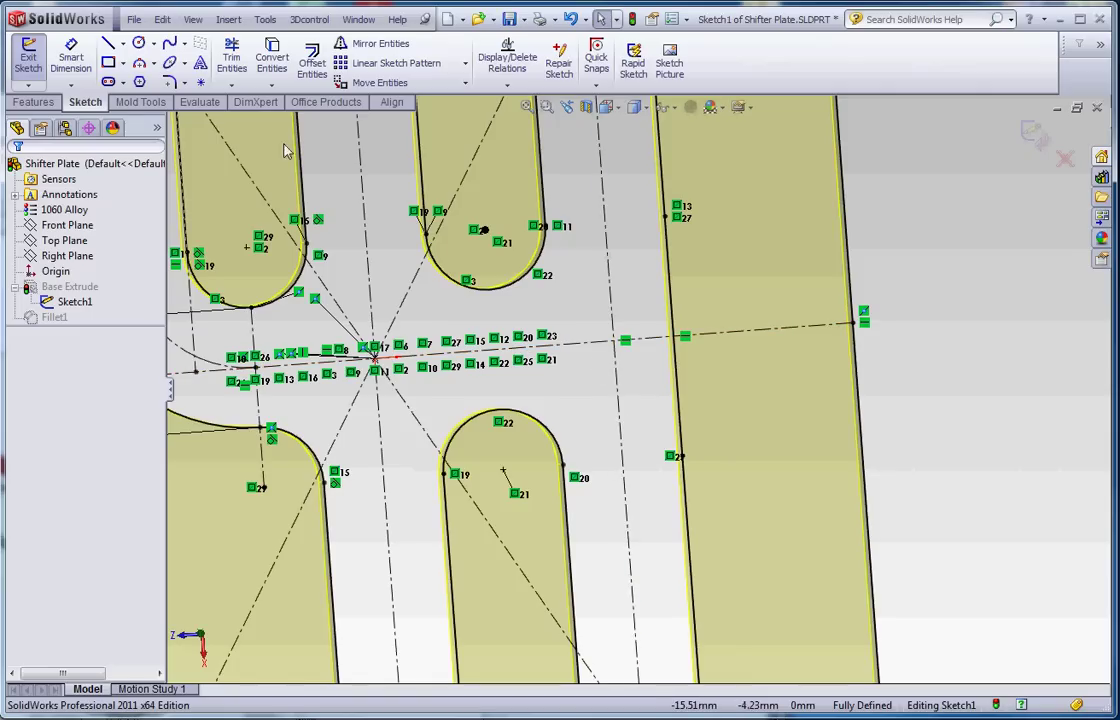
pyautogui.click(141, 63)
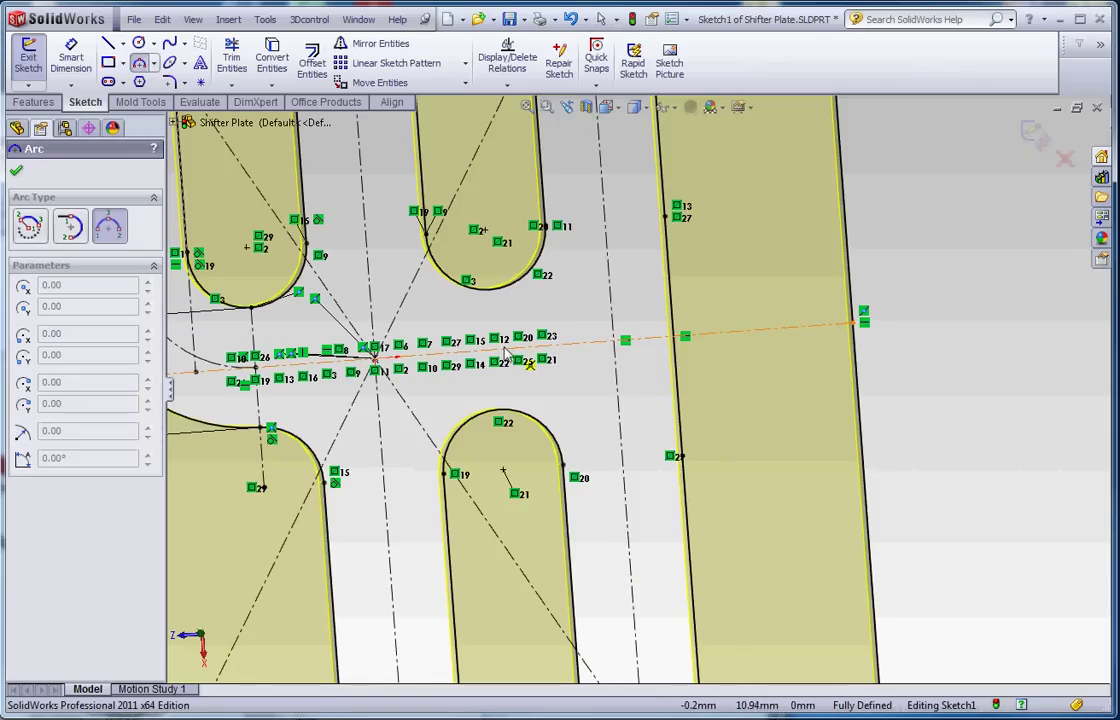
pyautogui.click(375, 357)
pyautogui.click(624, 456)
pyautogui.press('Escape')
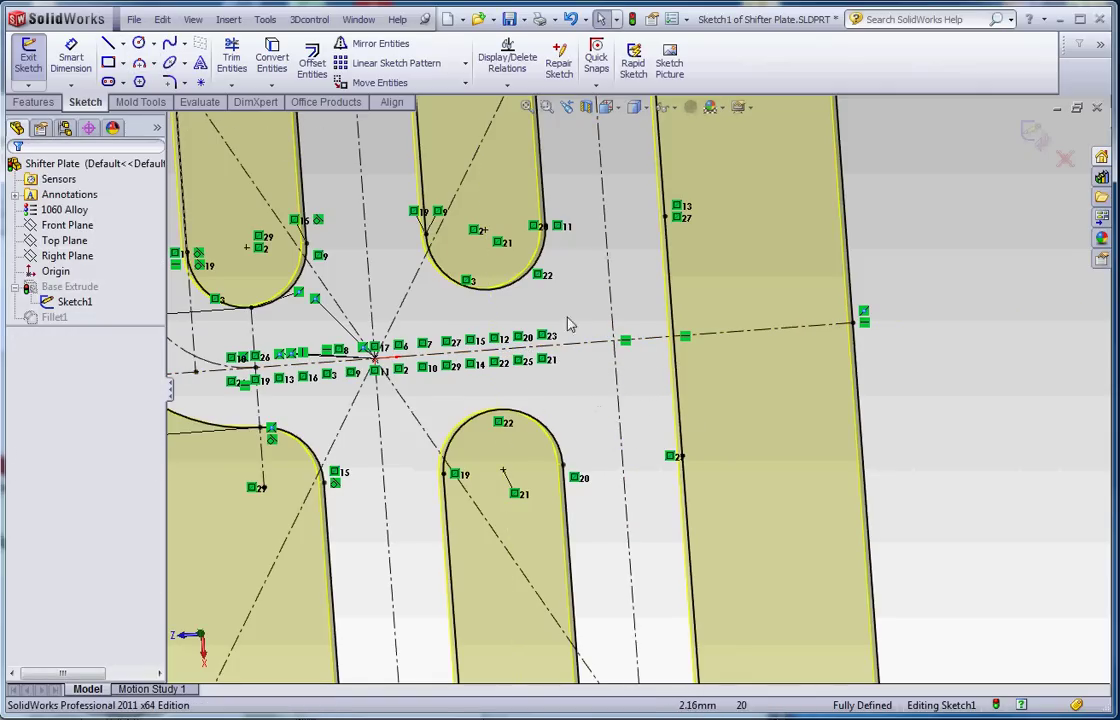
# Step: Draw a three-point arc from the central construction line to the long slot's centerline, curving toward the slot's lower end
pyautogui.click(139, 63)
pyautogui.click(562, 348)
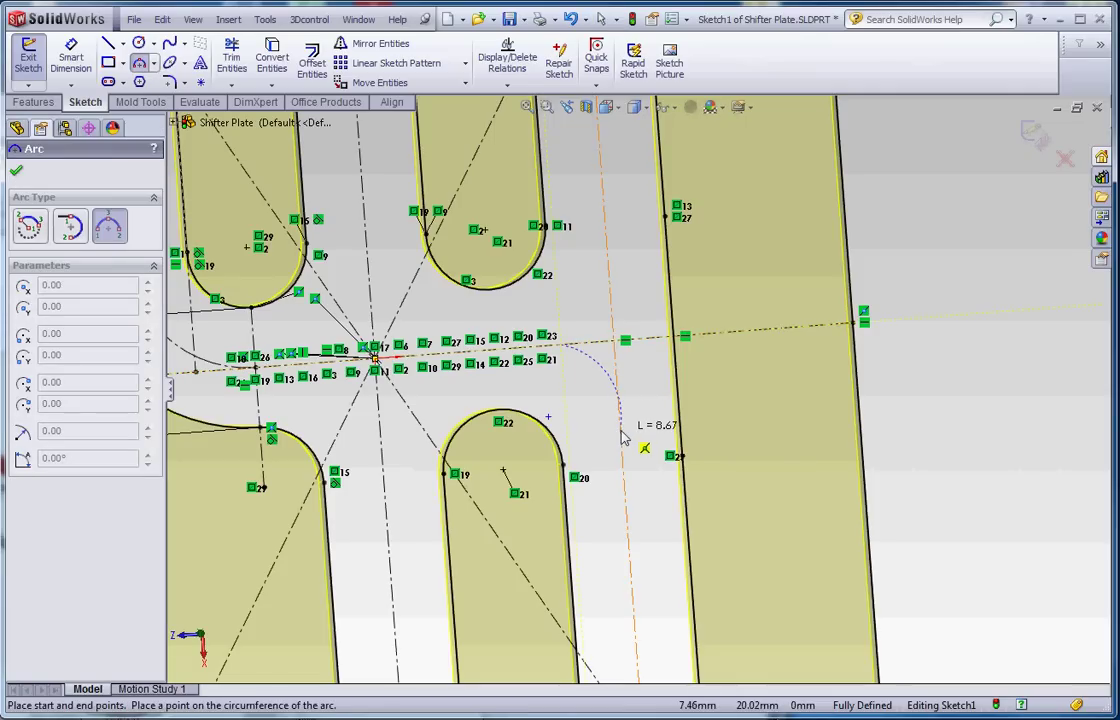
pyautogui.click(620, 428)
pyautogui.click(606, 392)
pyautogui.press('Escape')
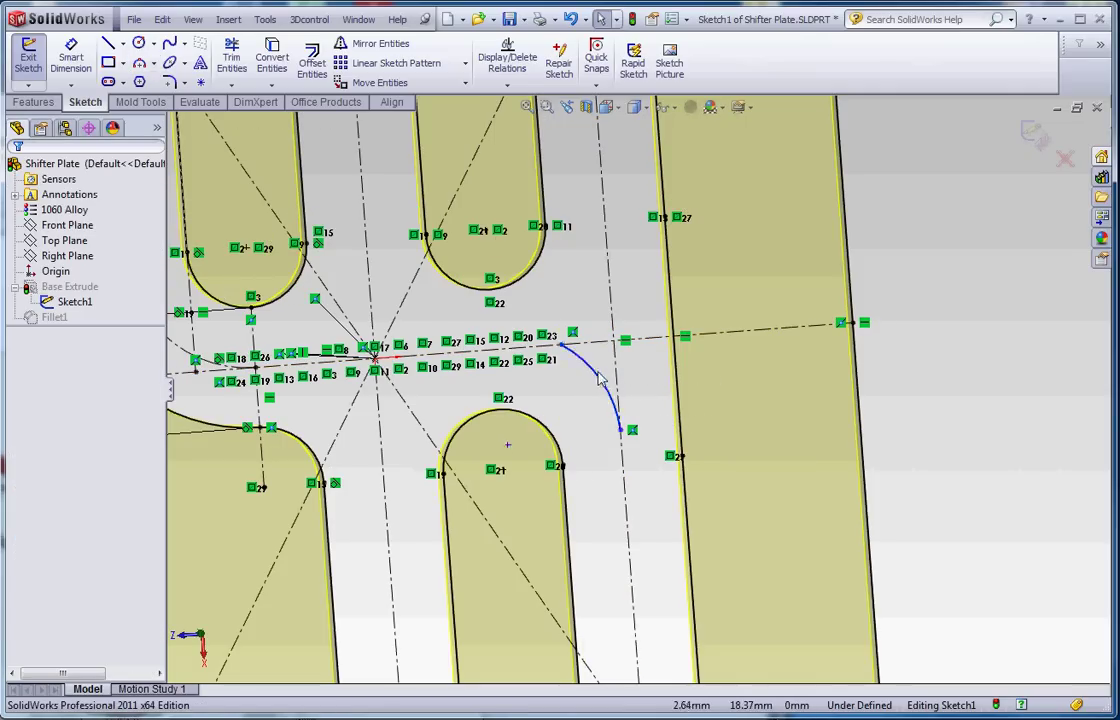
# Step: Make the new arc tangent to the plate's central construction line
pyautogui.click(590, 370)
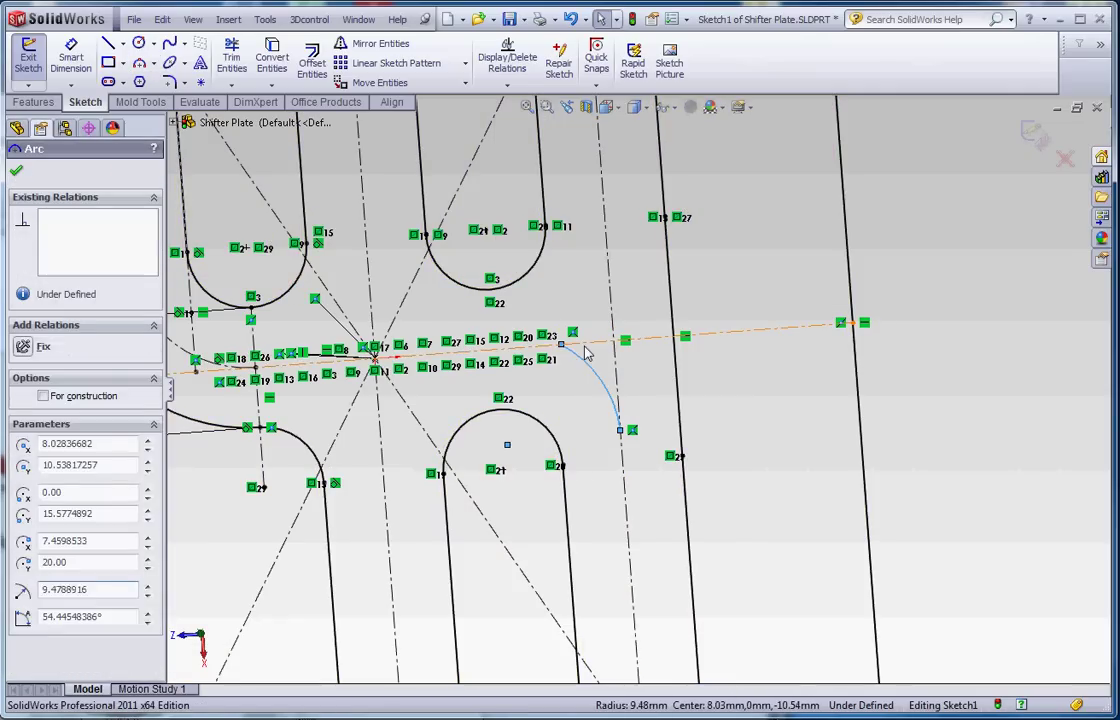
pyautogui.keyDown('ctrl'); pyautogui.click(612, 296); pyautogui.keyUp('ctrl')
pyautogui.click(630, 273)
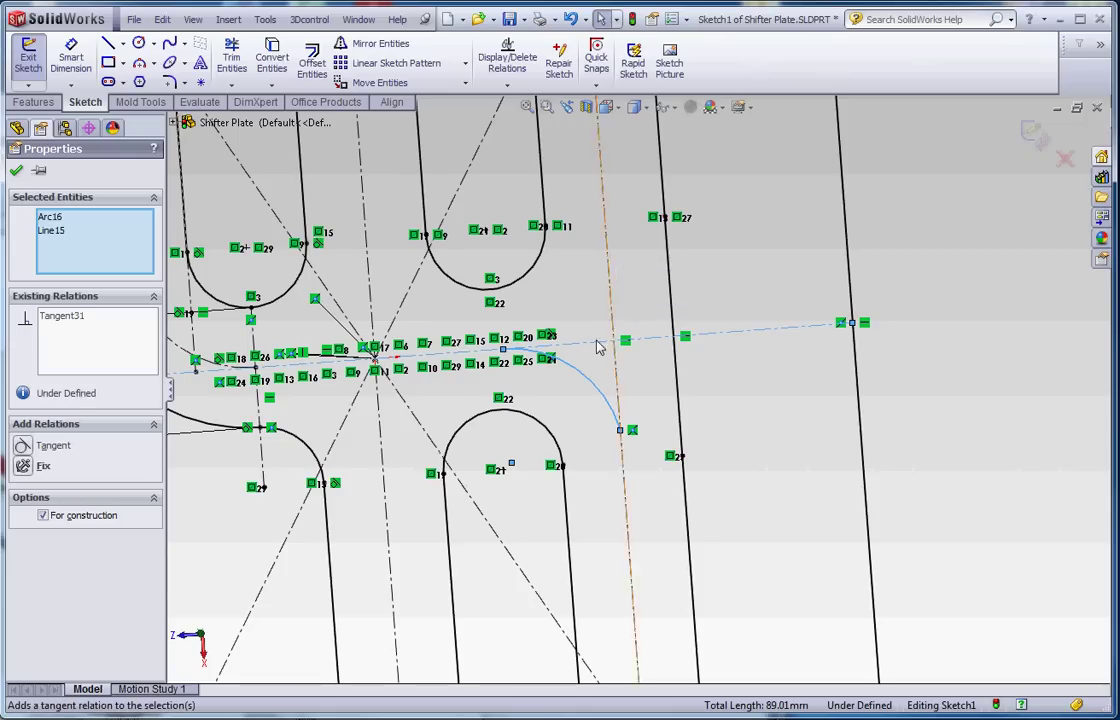
pyautogui.click(647, 320)
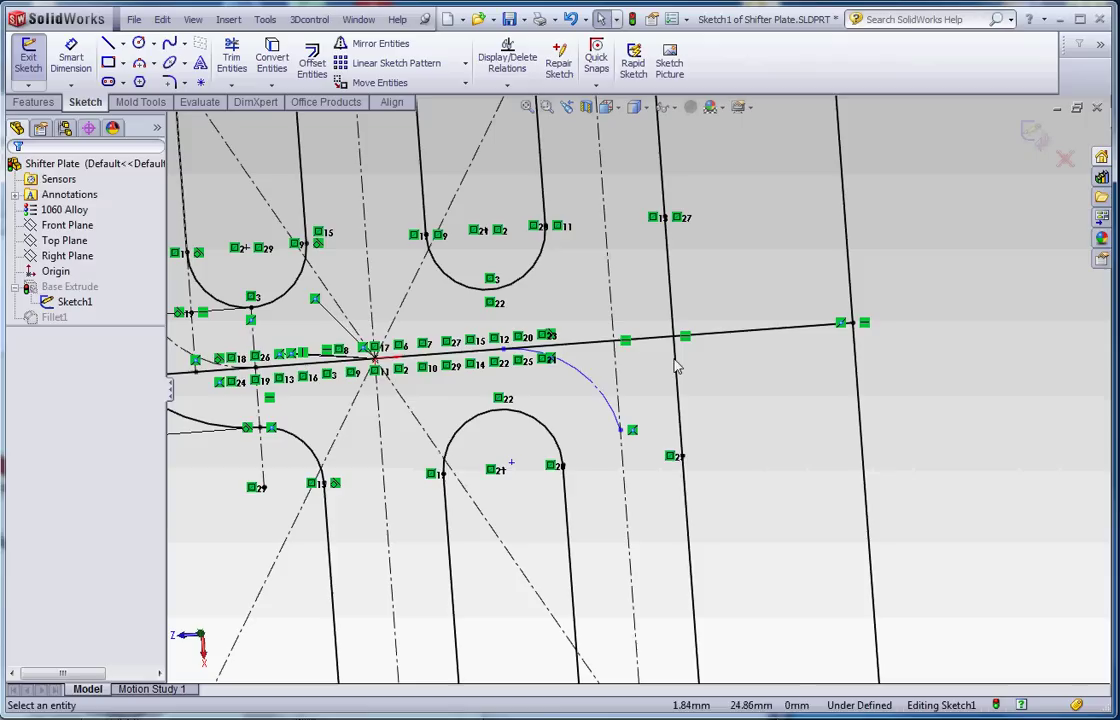
pyautogui.hotkey('ctrl', 'z')
pyautogui.click(735, 359)
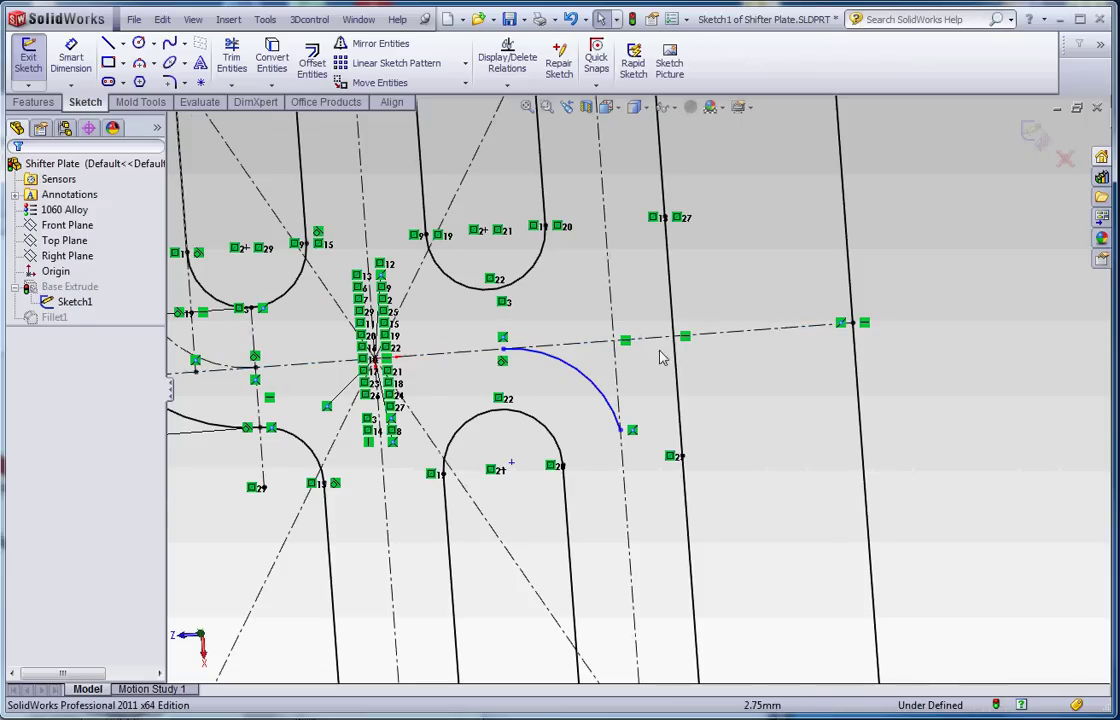
# Step: Convert the new arc to construction geometry and make it tangent to the long slot's centerline
pyautogui.click(587, 383)
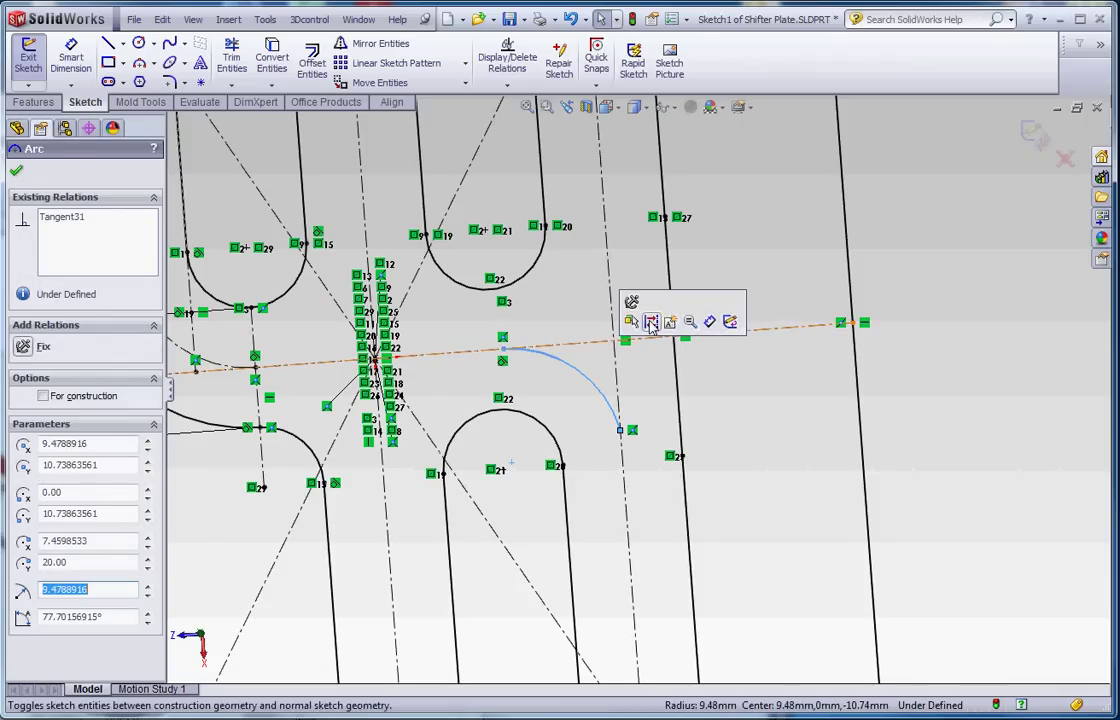
pyautogui.click(645, 325)
pyautogui.click(606, 402)
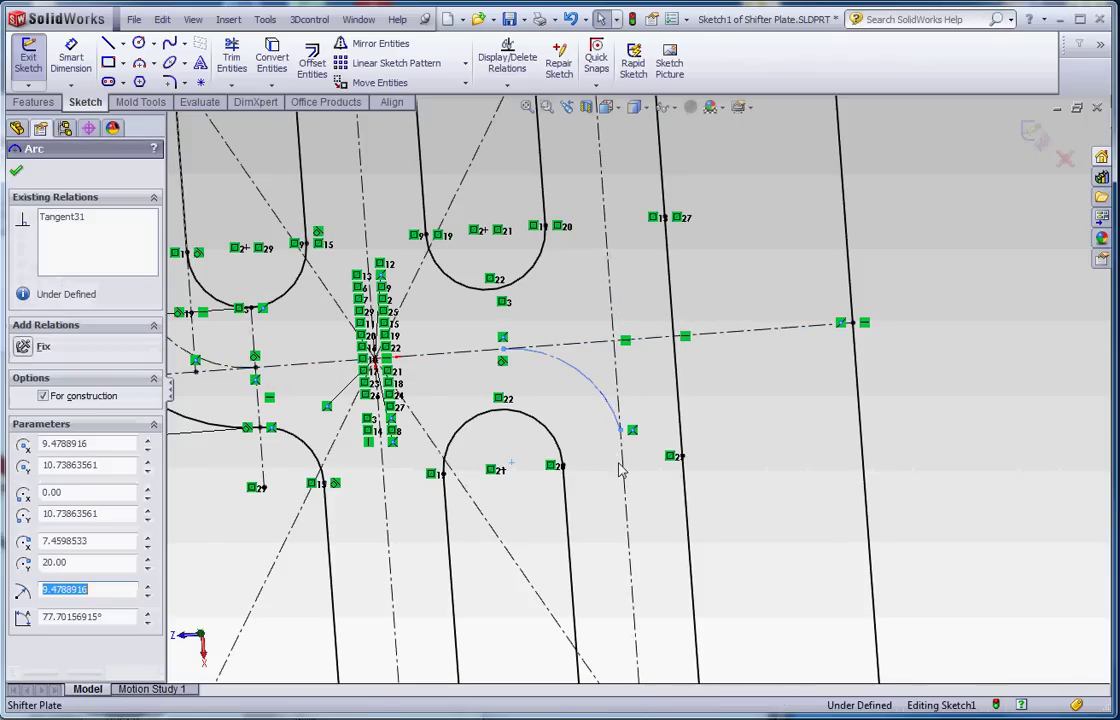
pyautogui.keyDown('ctrl'); pyautogui.click(626, 477); pyautogui.keyUp('ctrl')
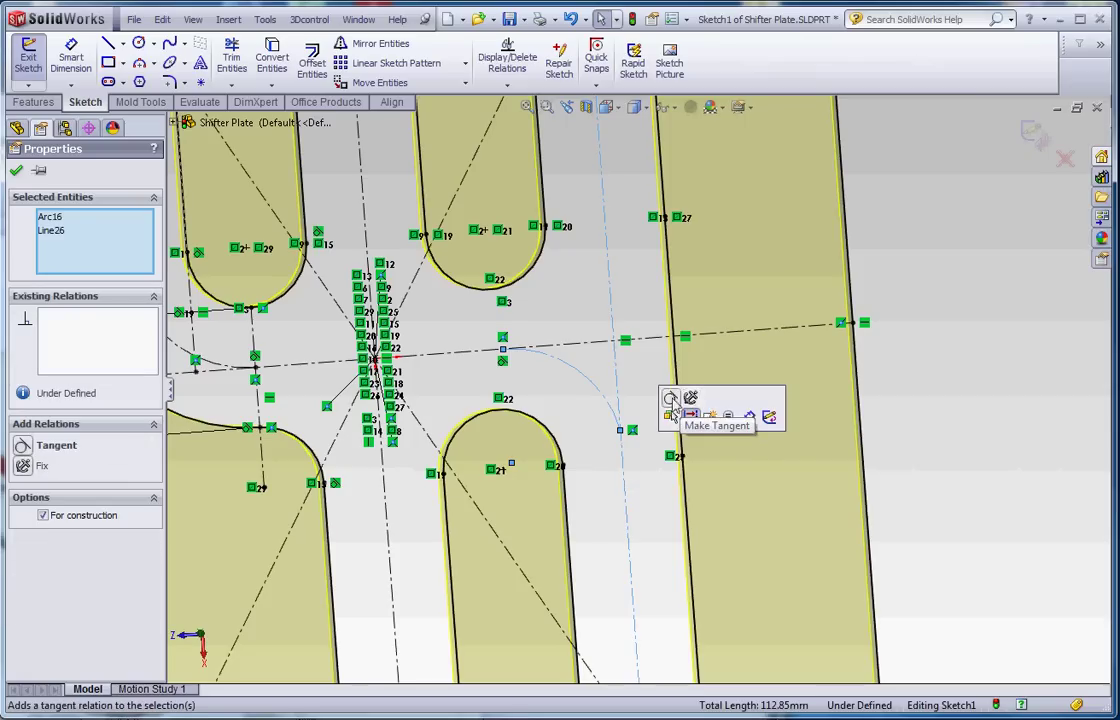
pyautogui.click(668, 405)
pyautogui.click(765, 368)
# Step: Apply an Equal relation between the two construction arcs at either end of the crossing channel
pyautogui.scroll(2, 650, 388)
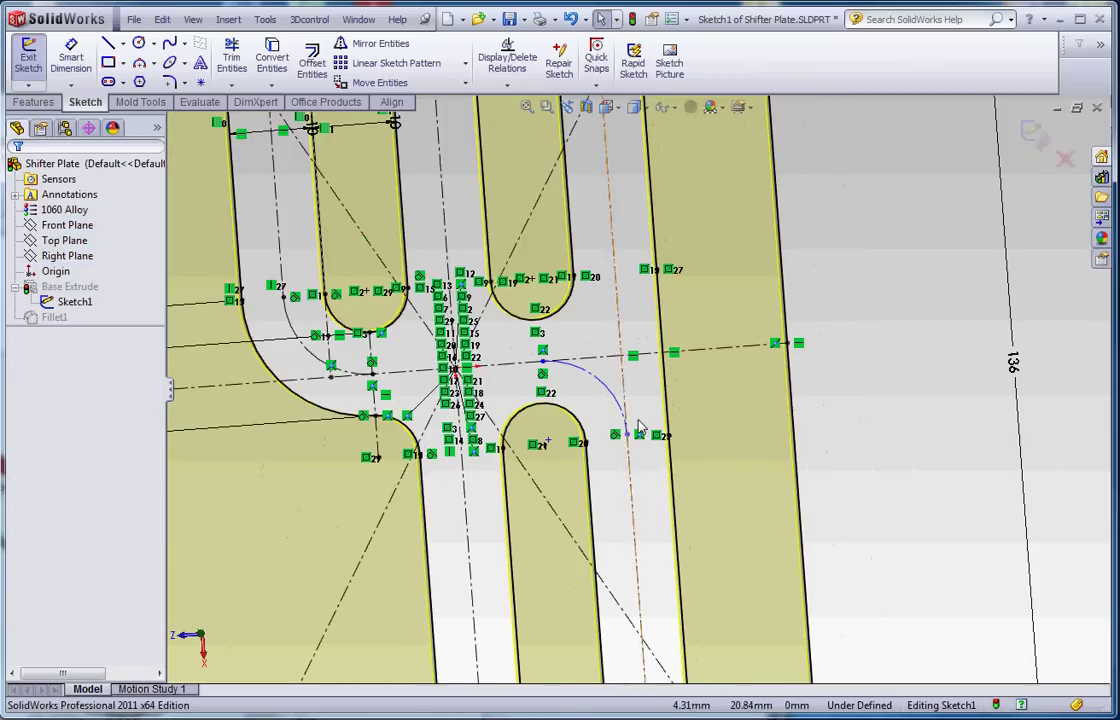
pyautogui.scroll(-3, 640, 432)
pyautogui.scroll(3, 630, 390)
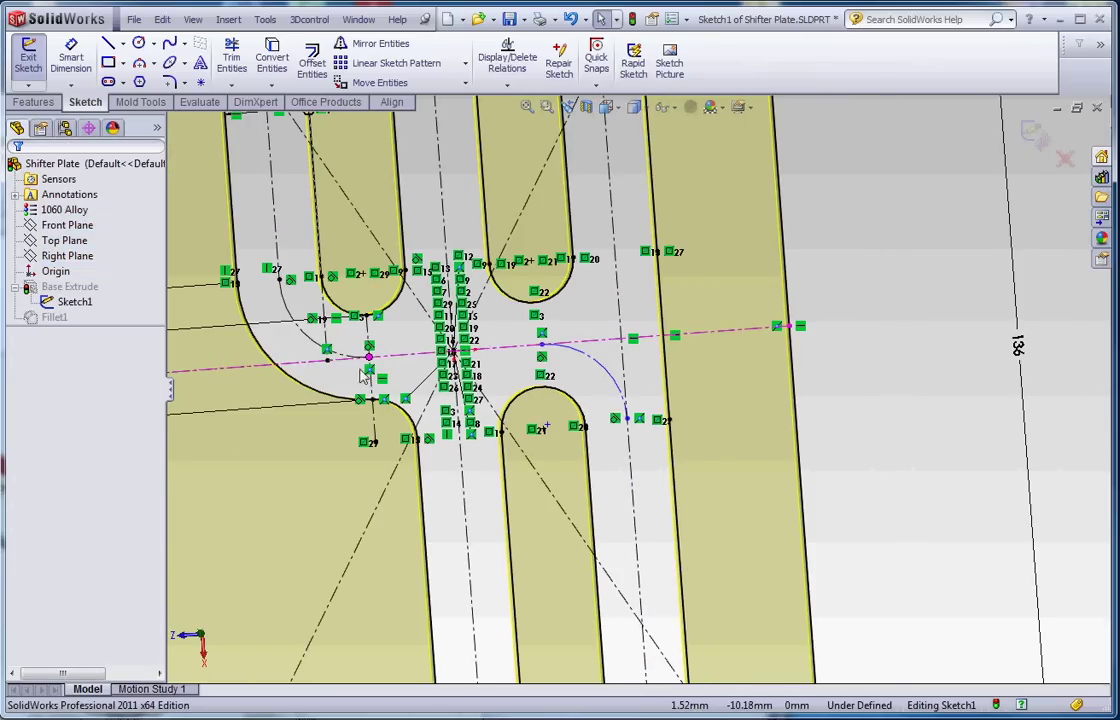
pyautogui.click(300, 338)
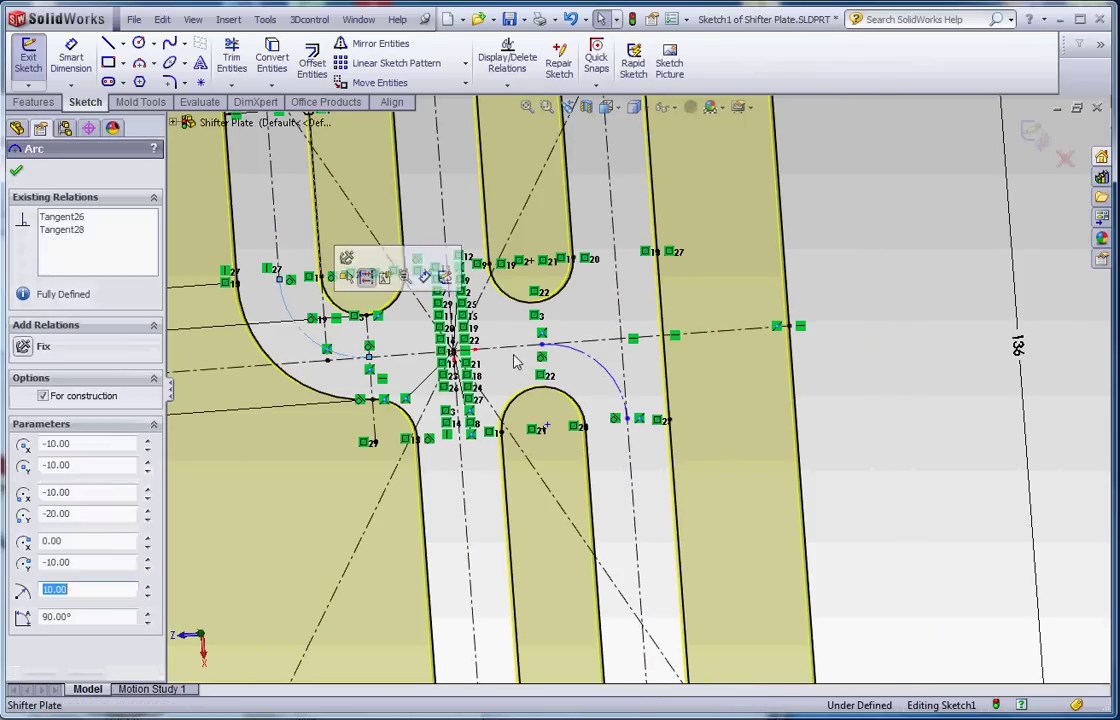
pyautogui.keyDown('ctrl'); pyautogui.click(592, 366); pyautogui.keyUp('ctrl')
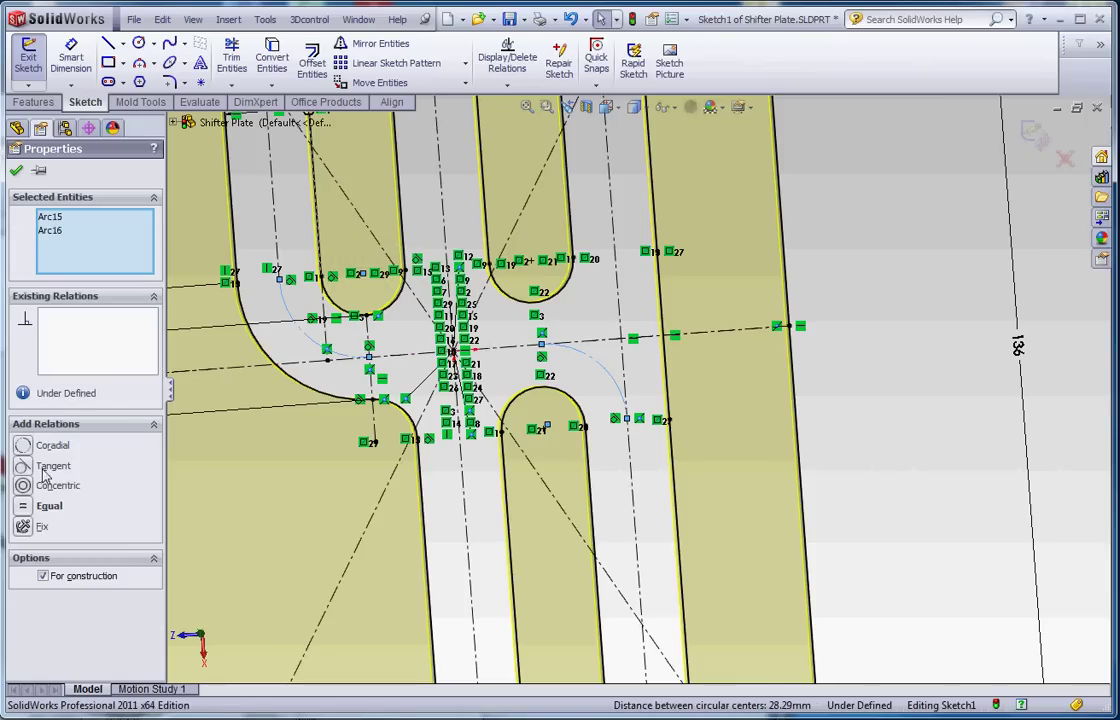
pyautogui.click(30, 506)
pyautogui.click(835, 407)
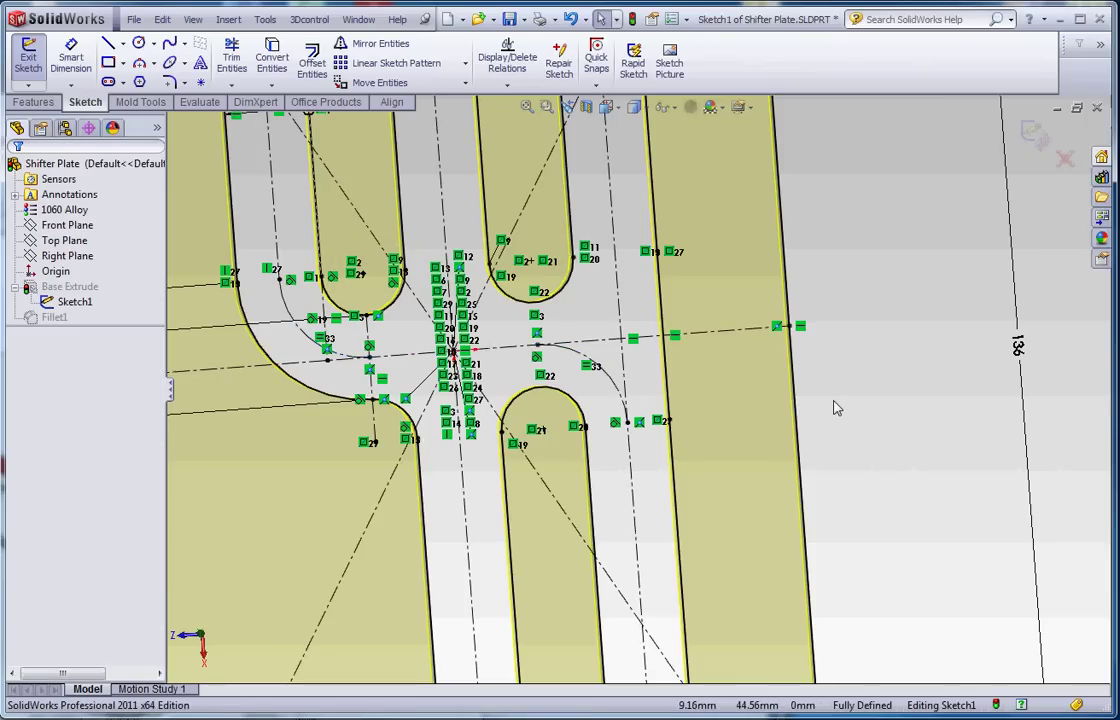
# Step: Examine the path geometry over the whole plate sketch and the centerline's endpoint in the long slot's lower end
pyautogui.scroll(3, 629, 391)
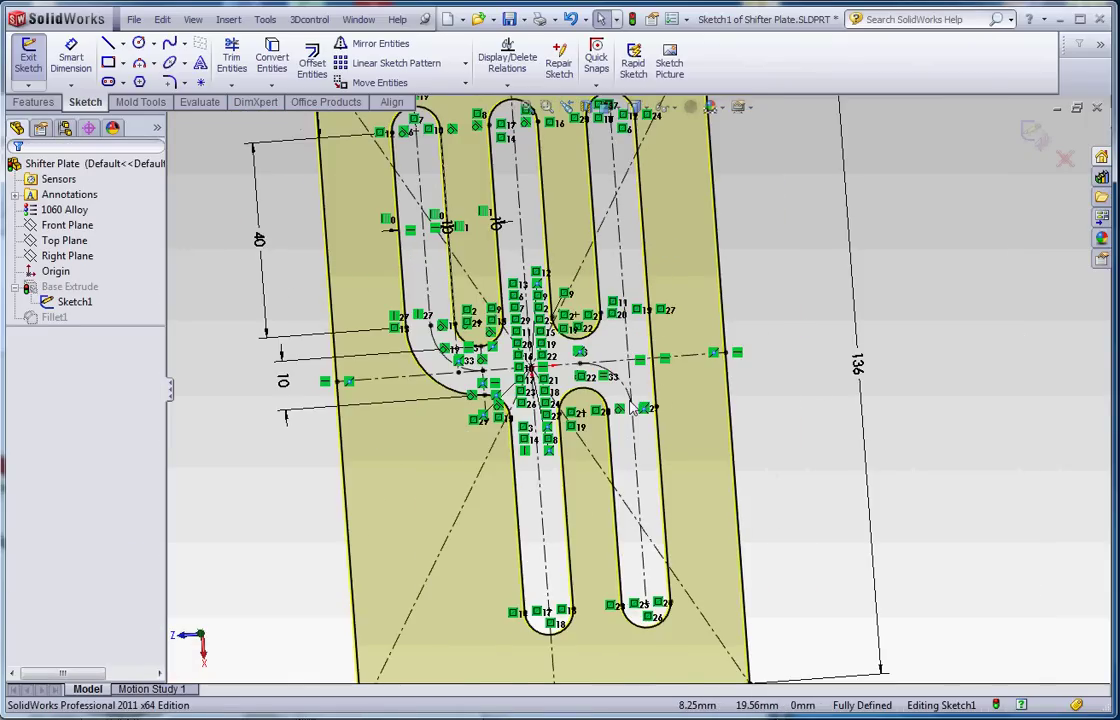
pyautogui.scroll(-1, 630, 392)
pyautogui.scroll(2, 630, 393)
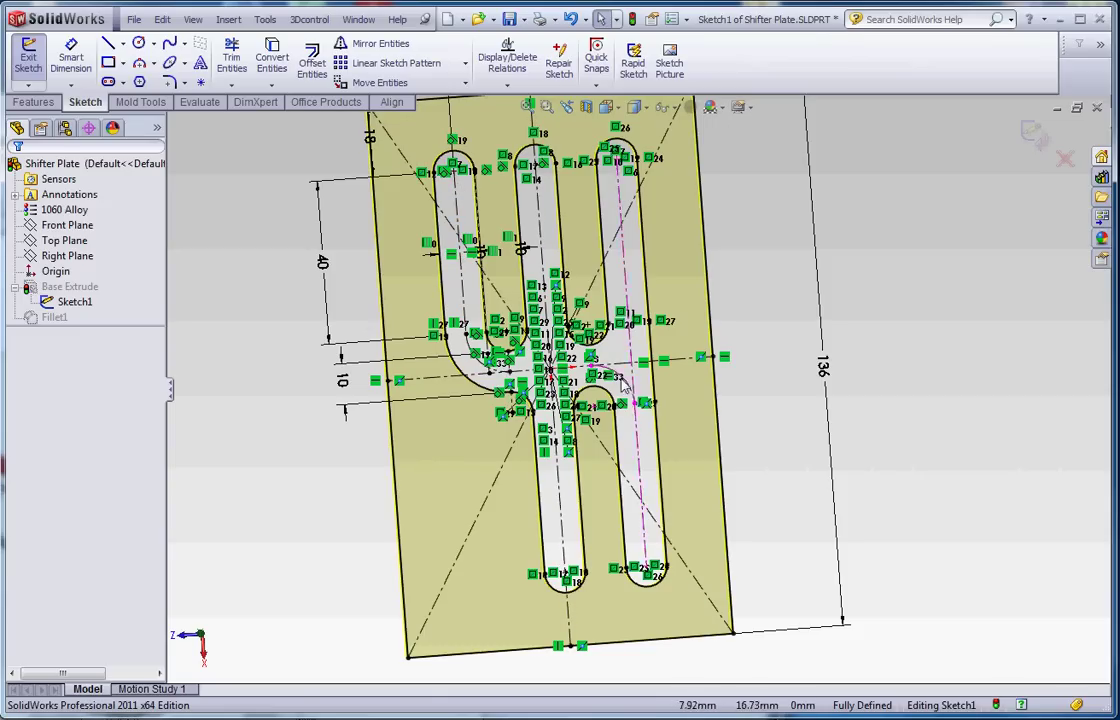
pyautogui.scroll(-8, 640, 572)
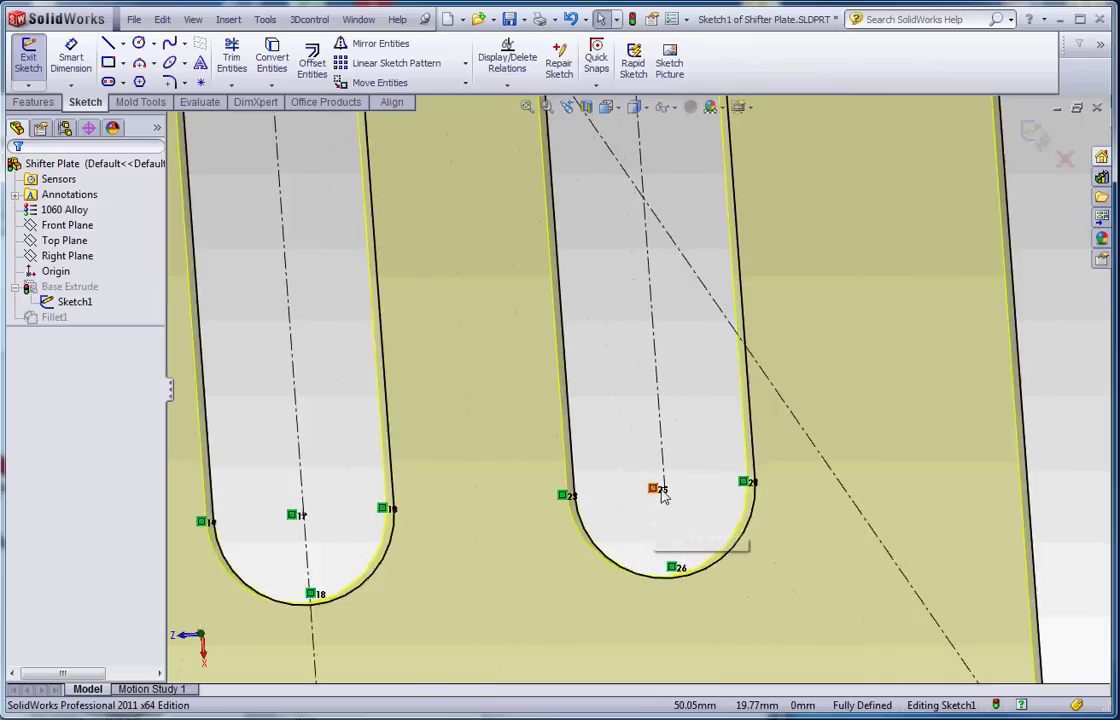
pyautogui.scroll(-2, 663, 497)
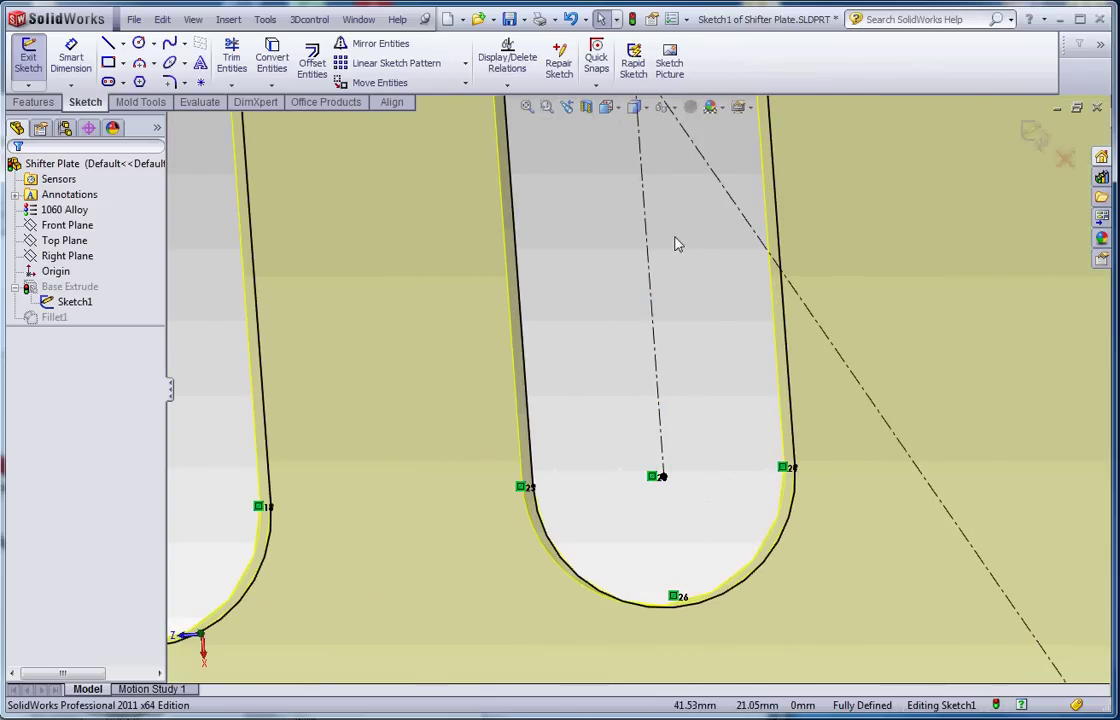
pyautogui.scroll(10, 676, 248)
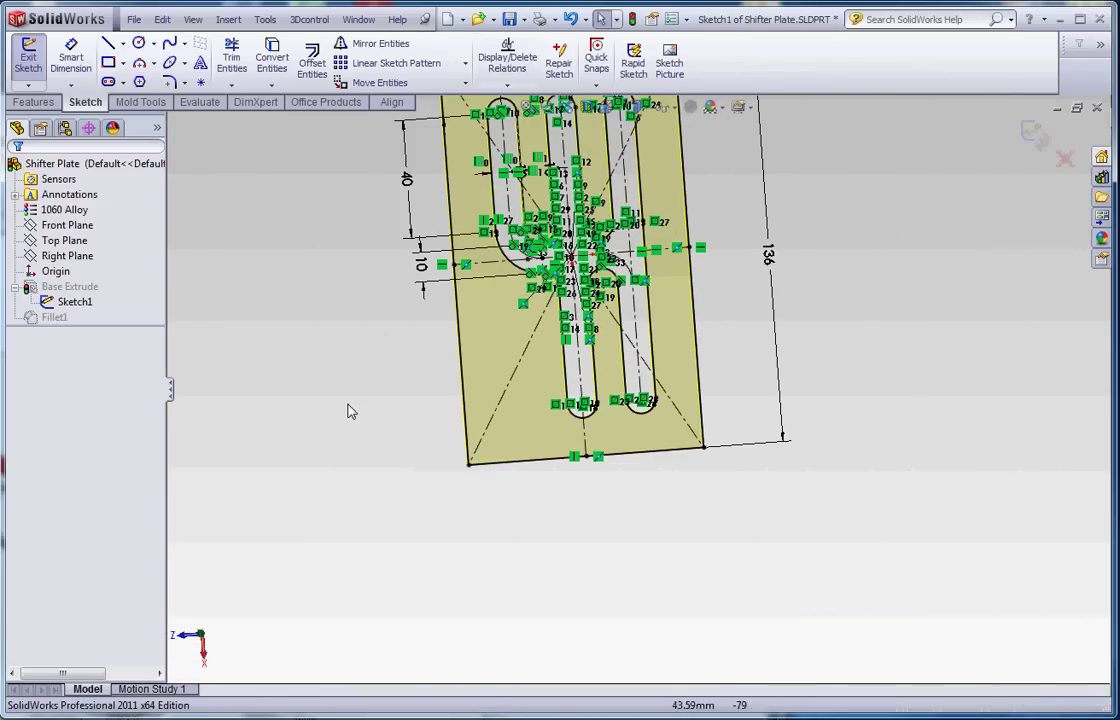
pyautogui.scroll(4, 351, 409)
pyautogui.scroll(-3, 625, 171)
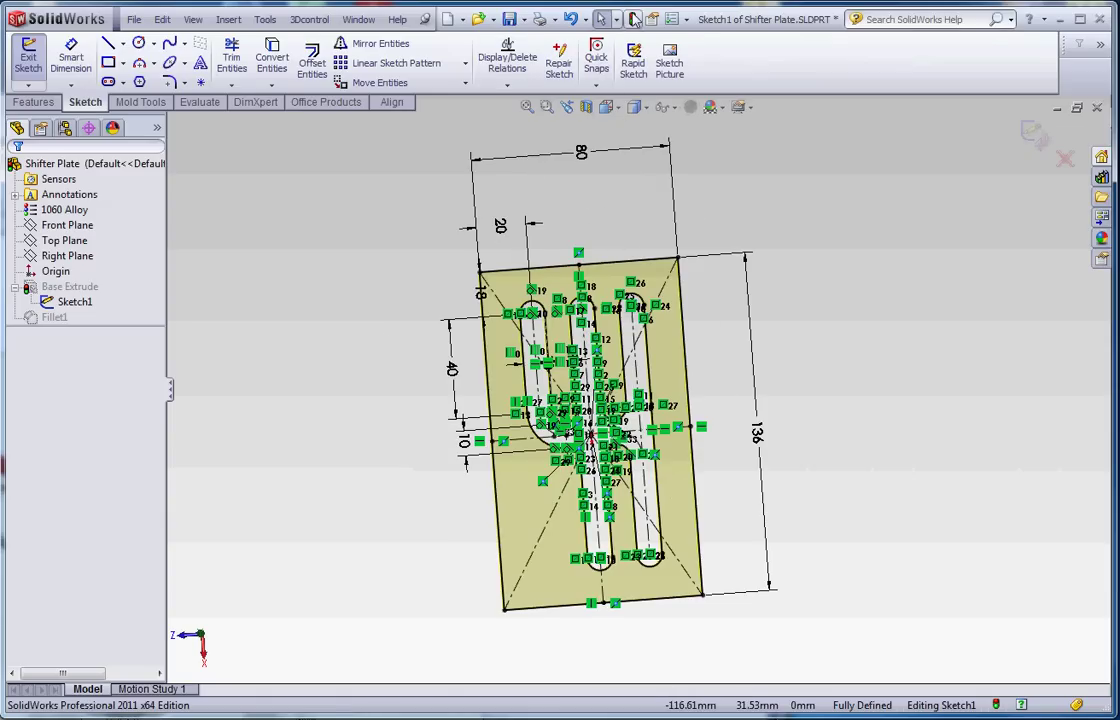
# Step: Rebuild the part to close the edited sketch and start a new sketch on the Top Plane
pyautogui.click(634, 19)
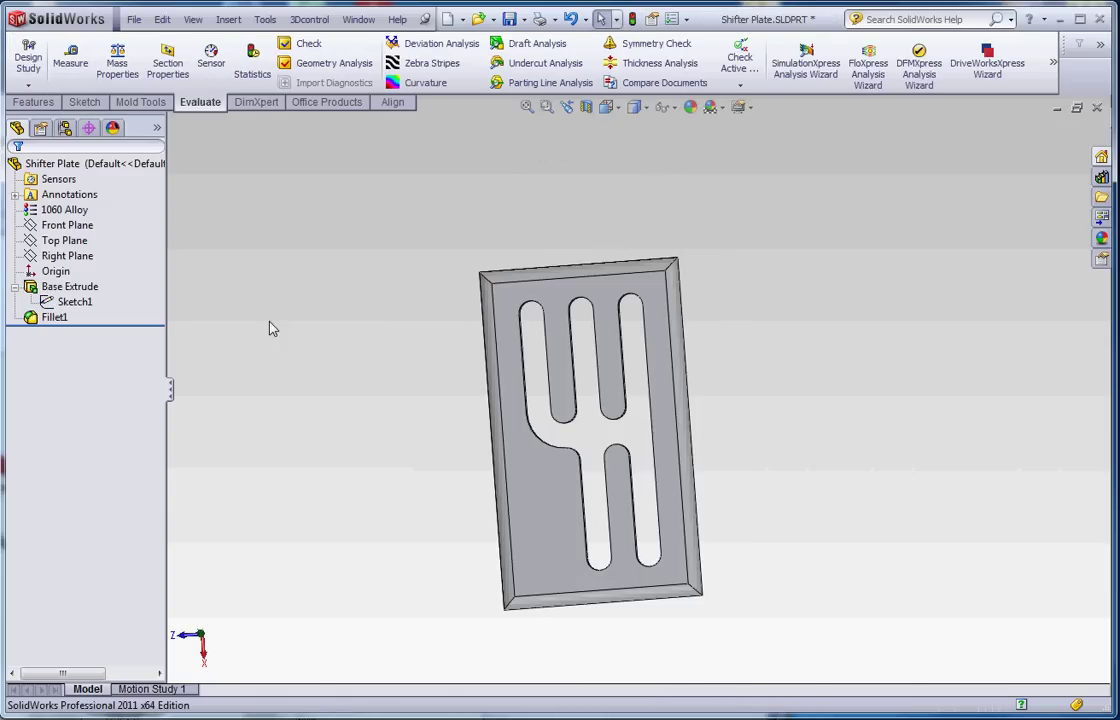
pyautogui.click(64, 242)
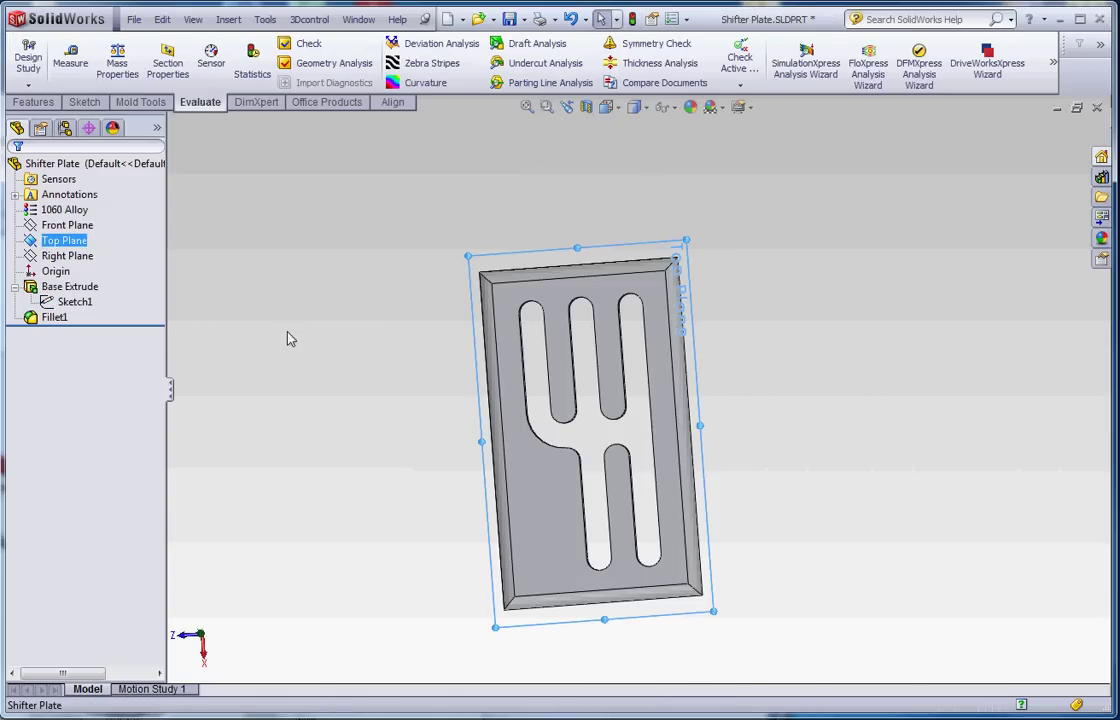
pyautogui.click(84, 102)
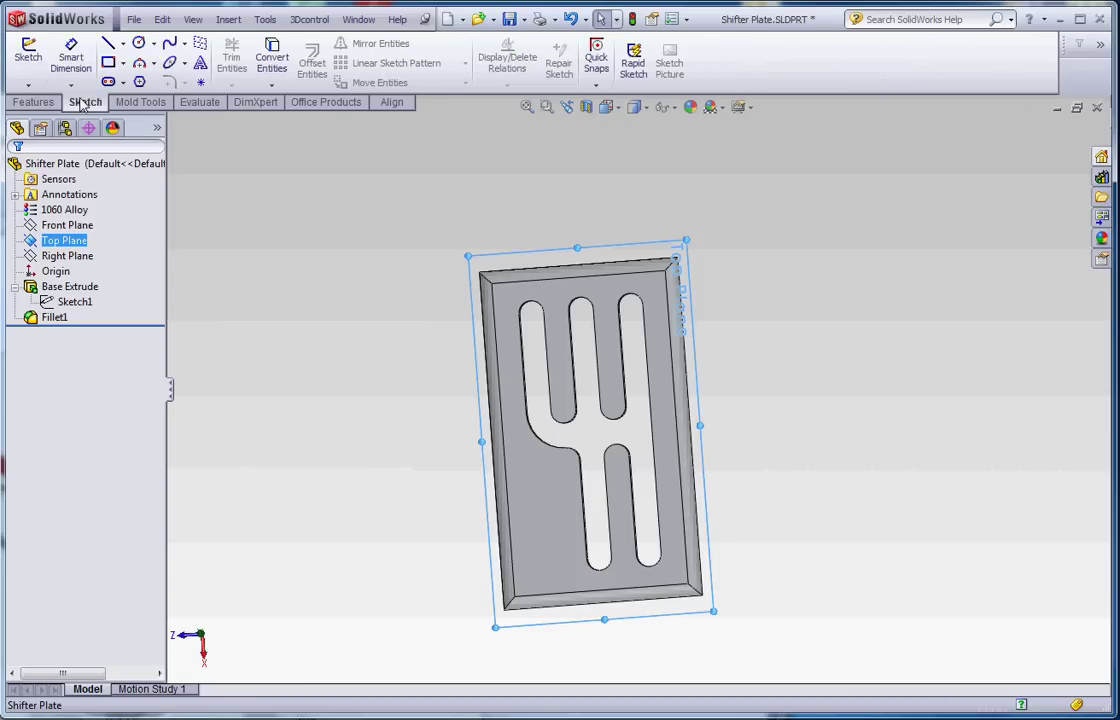
pyautogui.click(28, 62)
# Step: Show Sketch1 of the Base Extrude so its construction geometry can be used
pyautogui.click(74, 301)
pyautogui.rightClick(74, 301)
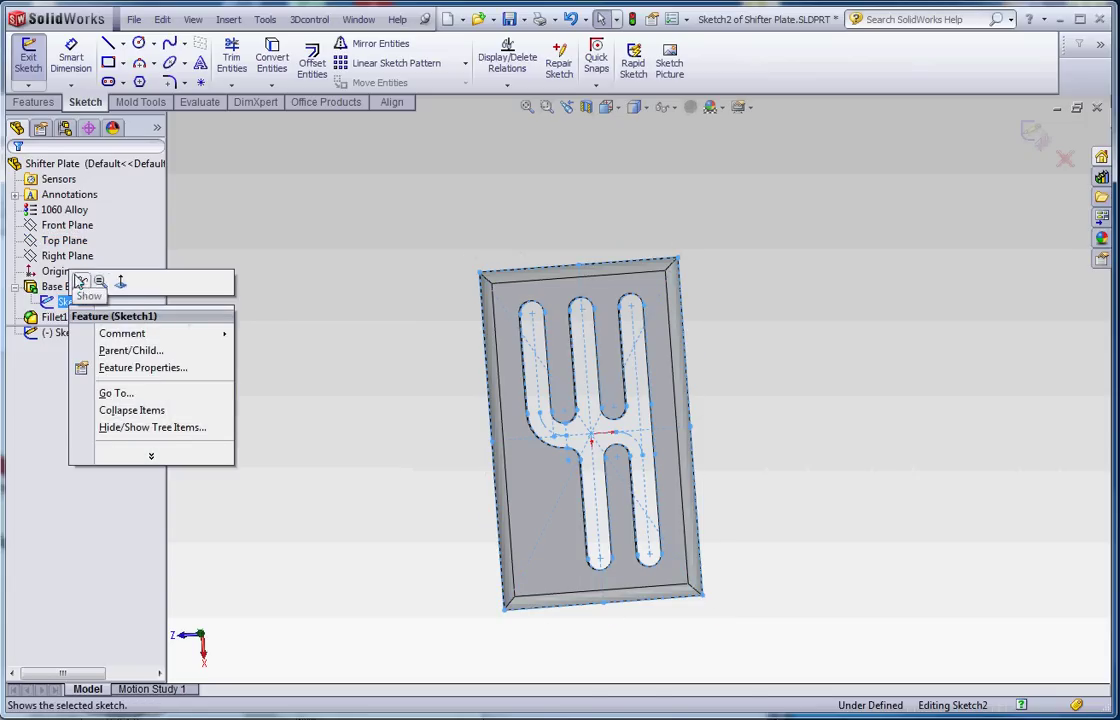
pyautogui.click(99, 284)
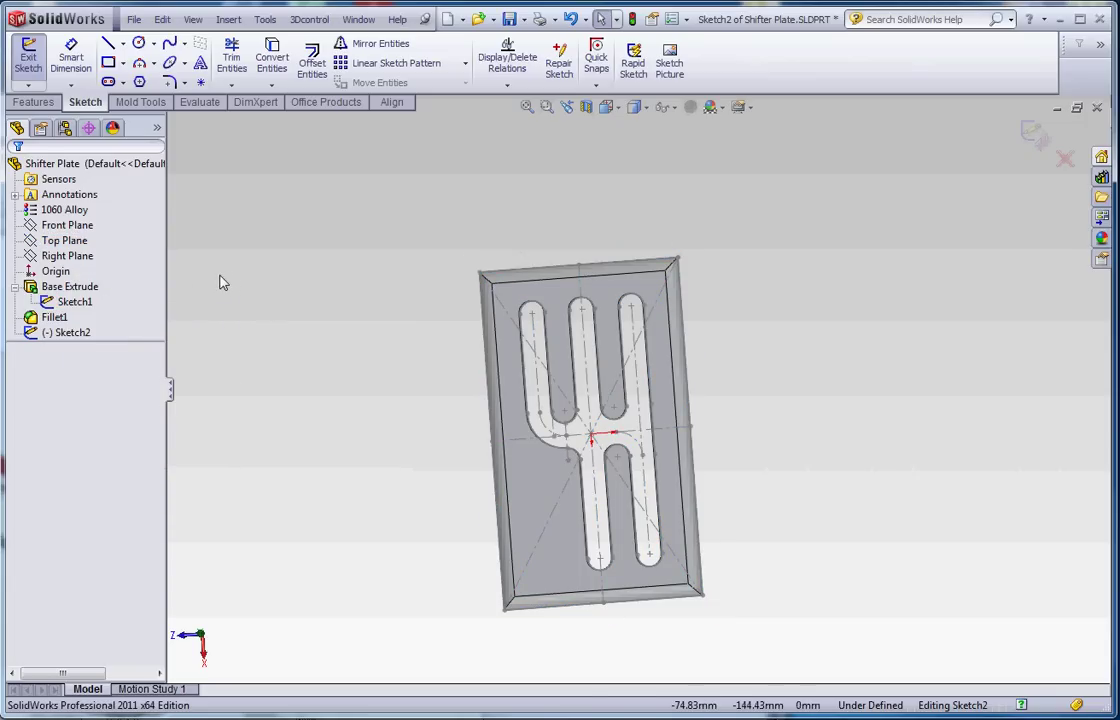
# Step: Convert the curved slot's centerline, both construction arcs, the central line and the long slot's centerline into entities of the new sketch
pyautogui.click(271, 62)
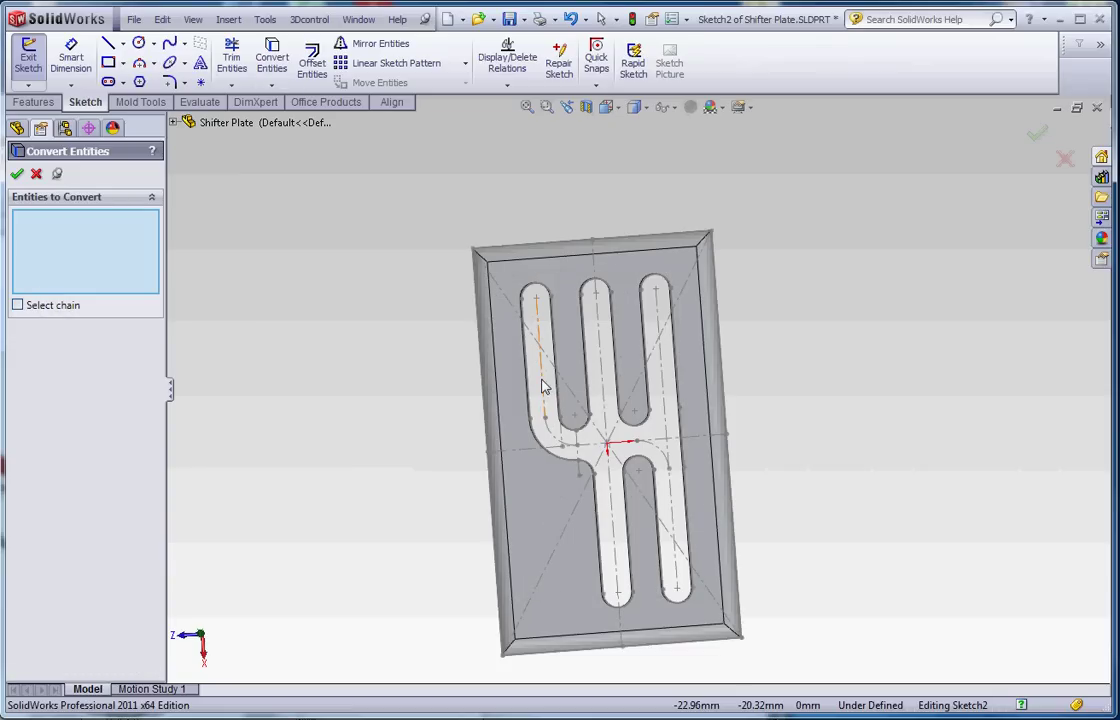
pyautogui.click(540, 390)
pyautogui.click(543, 415)
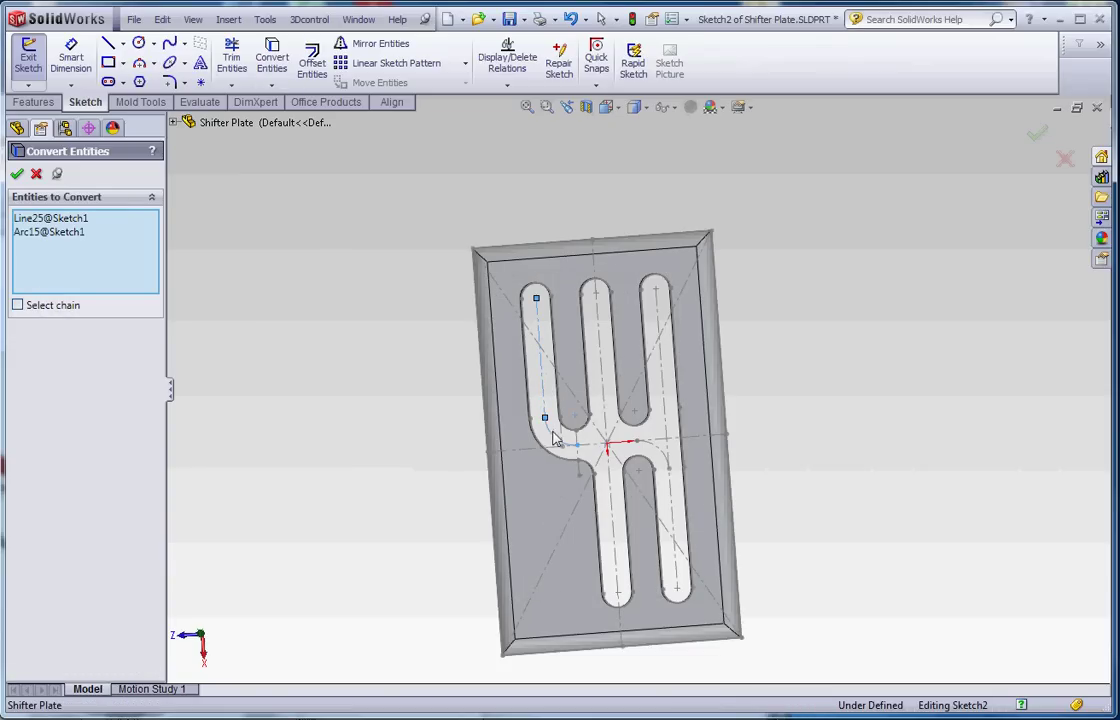
pyautogui.click(616, 449)
pyautogui.click(660, 456)
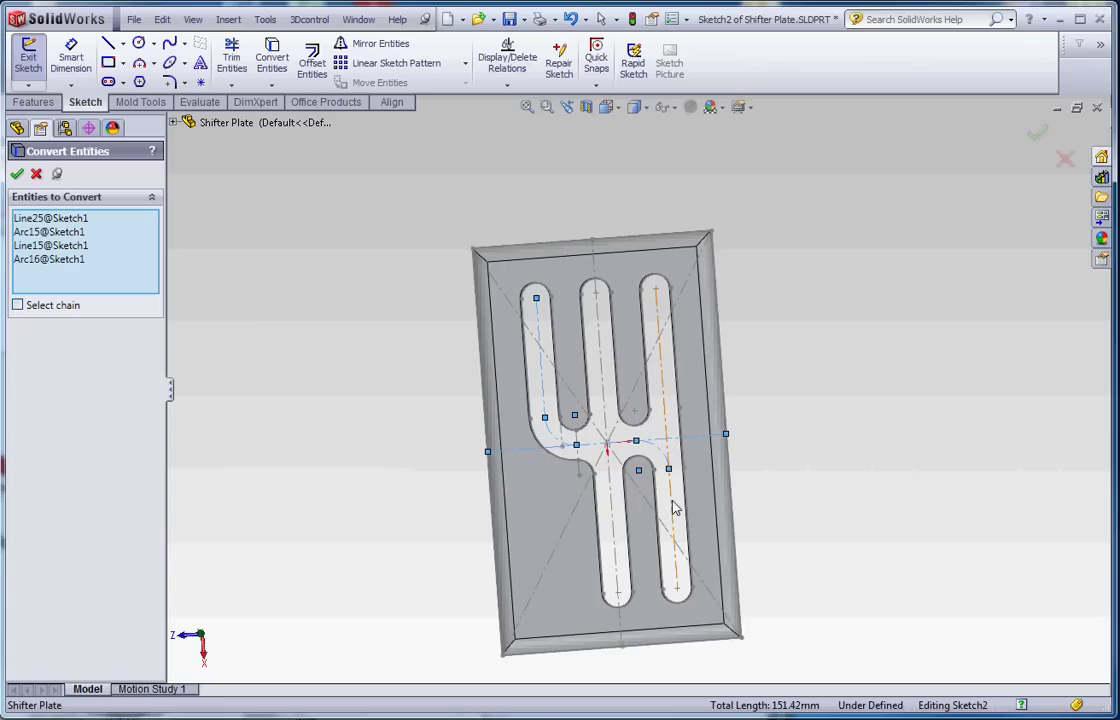
pyautogui.click(674, 508)
pyautogui.click(17, 174)
# Step: Trim the converted central line back to the inner ends of the two arcs
pyautogui.scroll(-5, 553, 450)
pyautogui.scroll(-1, 551, 442)
pyautogui.scroll(2, 598, 468)
pyautogui.click(230, 57)
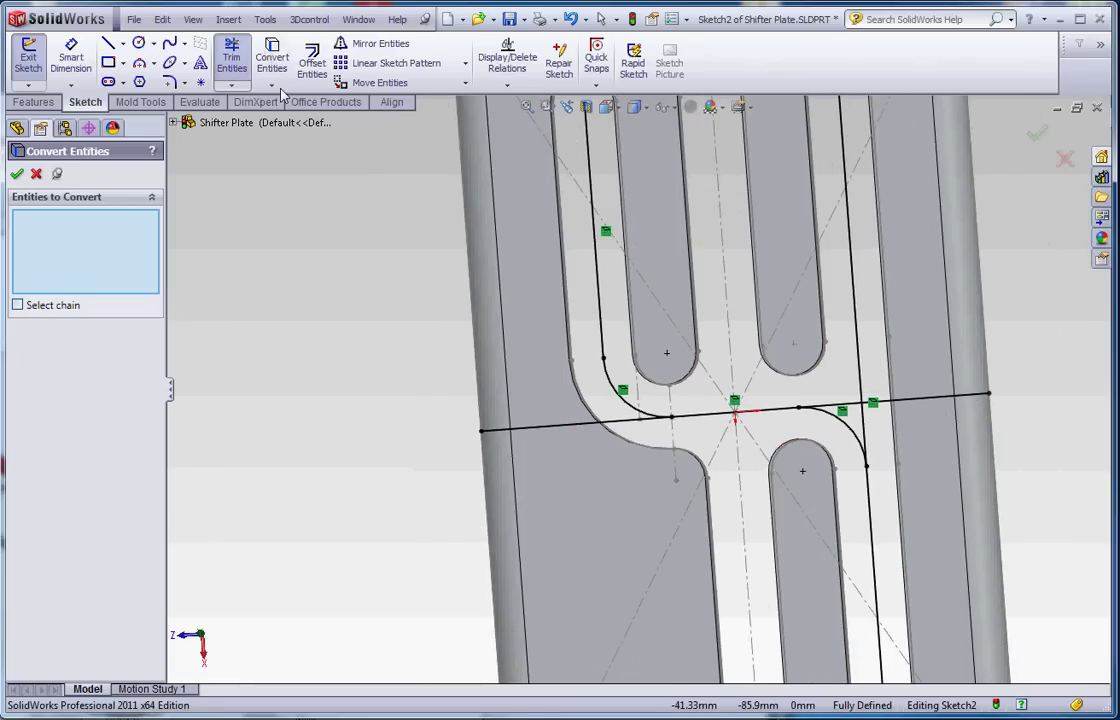
pyautogui.moveTo(555, 412); pyautogui.dragTo(600, 392)
pyautogui.scroll(-3, 828, 390)
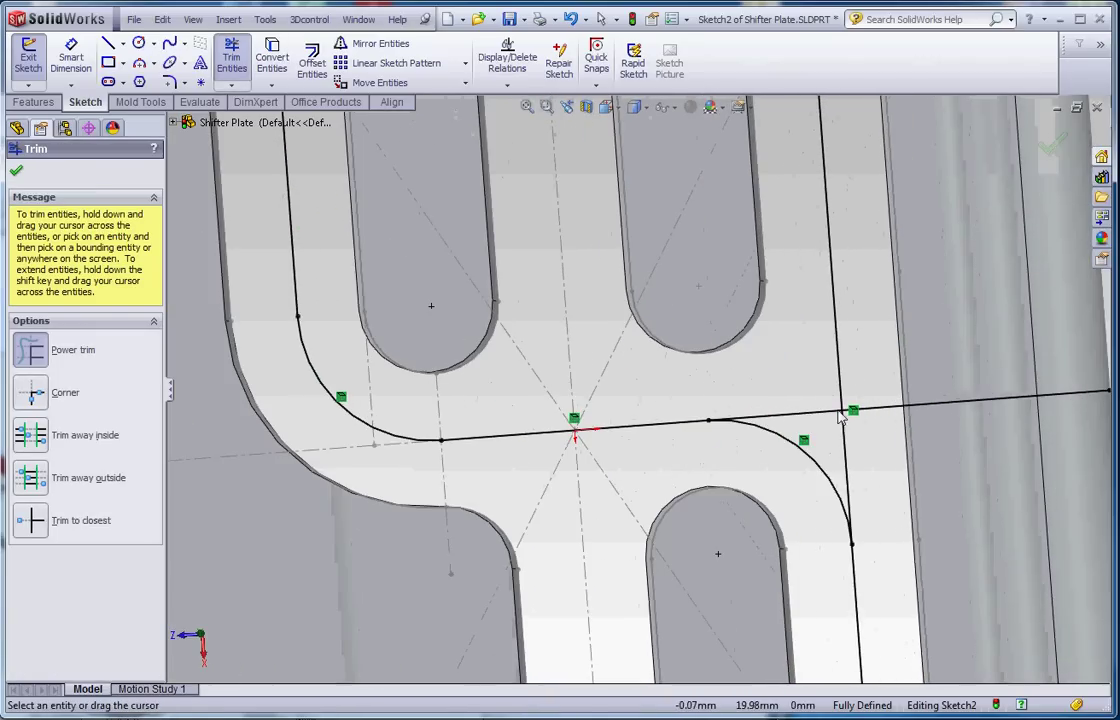
pyautogui.scroll(6, 890, 465)
pyautogui.scroll(-5, 704, 502)
pyautogui.scroll(3, 704, 502)
pyautogui.scroll(-2, 659, 436)
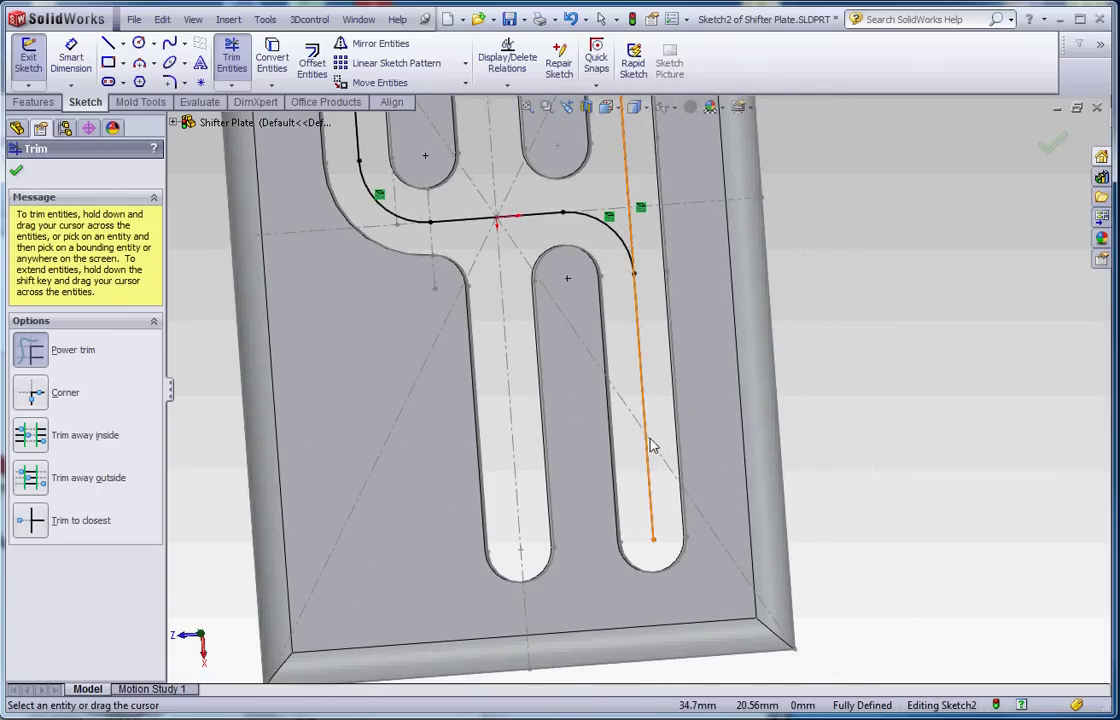
pyautogui.scroll(-5, 645, 350)
pyautogui.press('Escape')
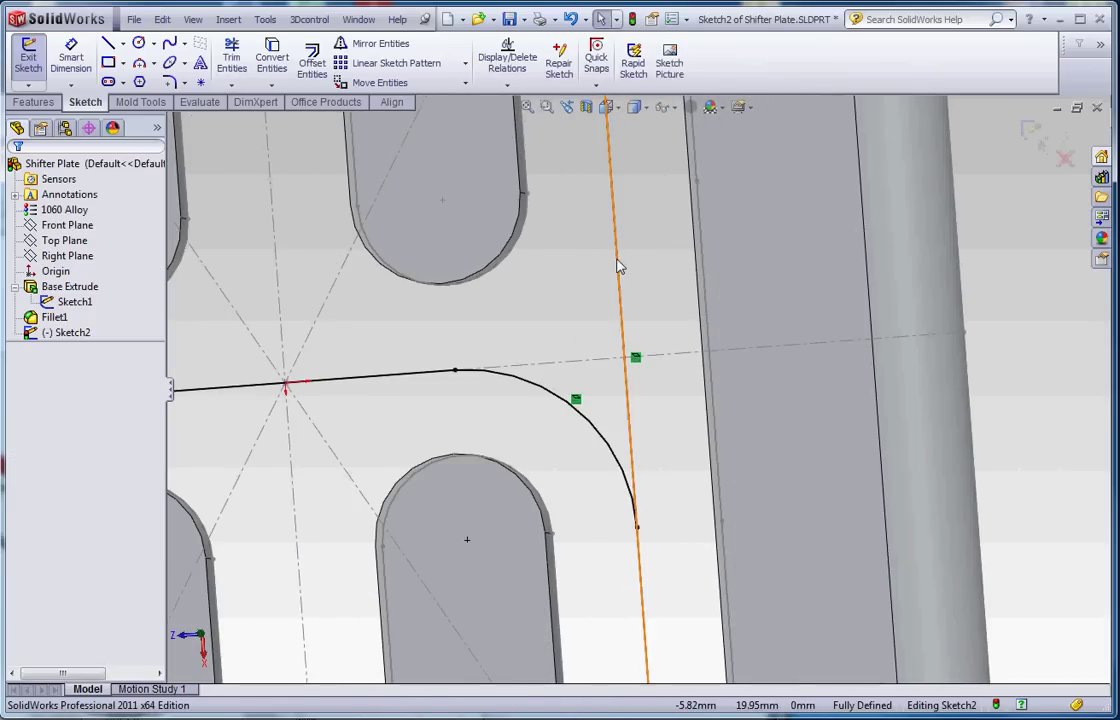
# Step: Copy the long slot's converted line to a position just beside the original, toward the plate's outer edge
pyautogui.click(619, 266)
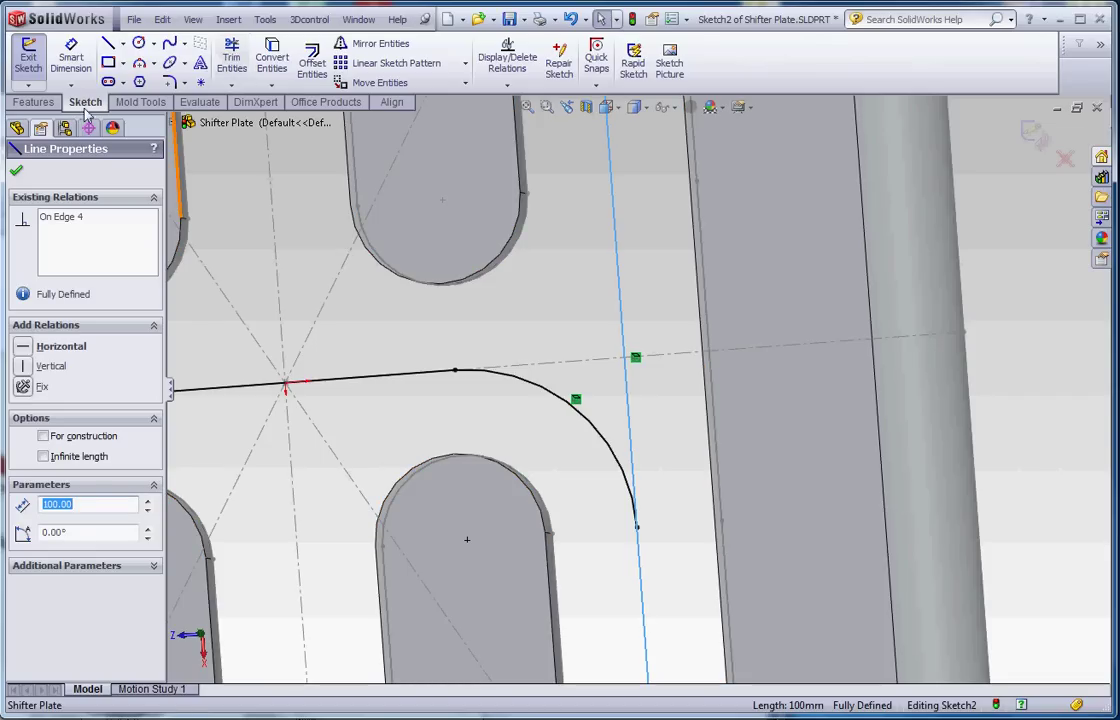
pyautogui.moveTo(621, 300)
pyautogui.mouseDown()
pyautogui.moveTo(642, 300)
pyautogui.moveTo(665, 342)
pyautogui.mouseUp()
pyautogui.press('Escape')
pyautogui.scroll(5, 680, 480)
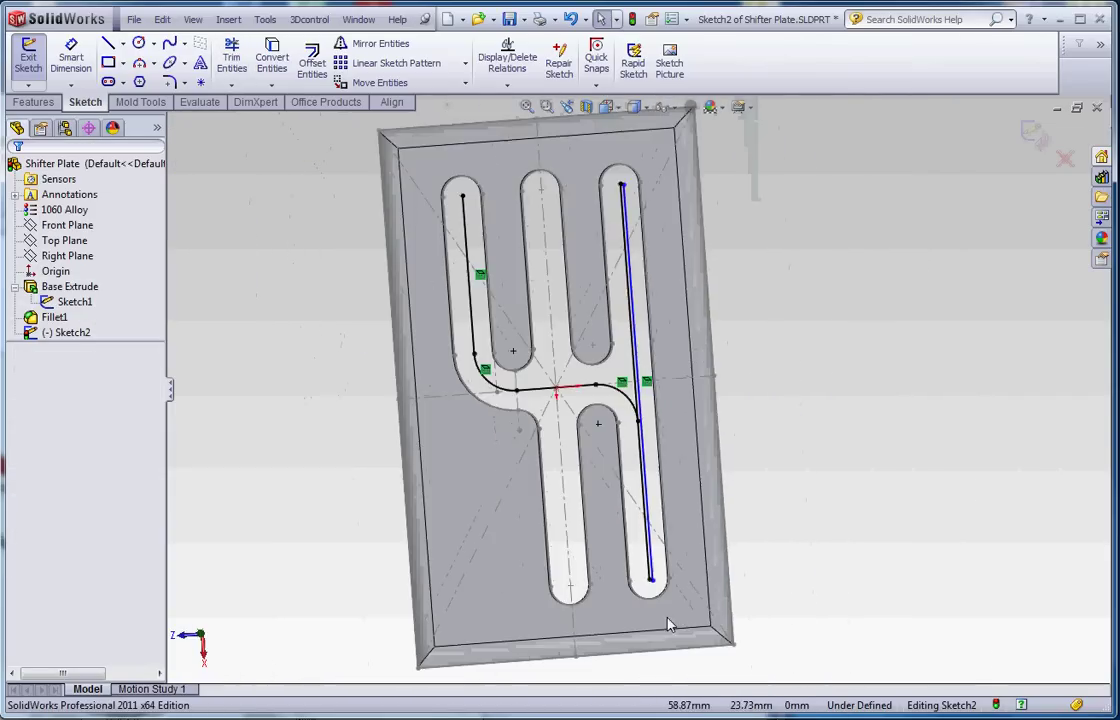
# Step: Draw a three-point arc joining the ends of the original and copied lines as a nearly full loop inside the long slot's end
pyautogui.scroll(-6, 640, 560)
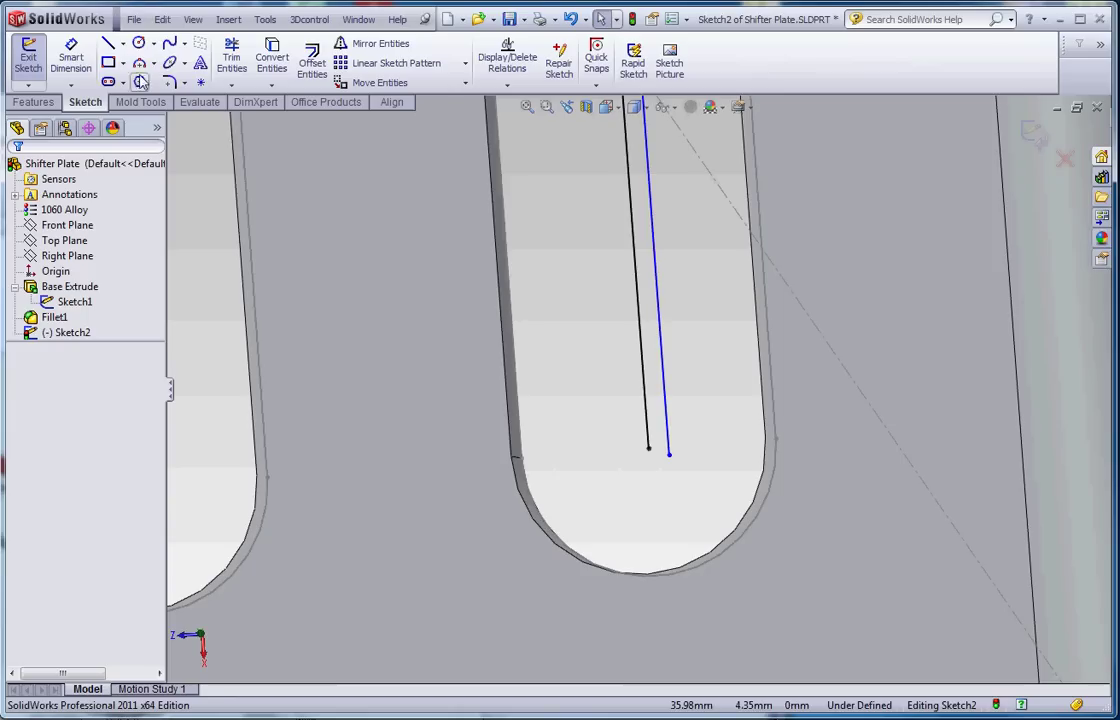
pyautogui.click(139, 62)
pyautogui.scroll(-3, 633, 437)
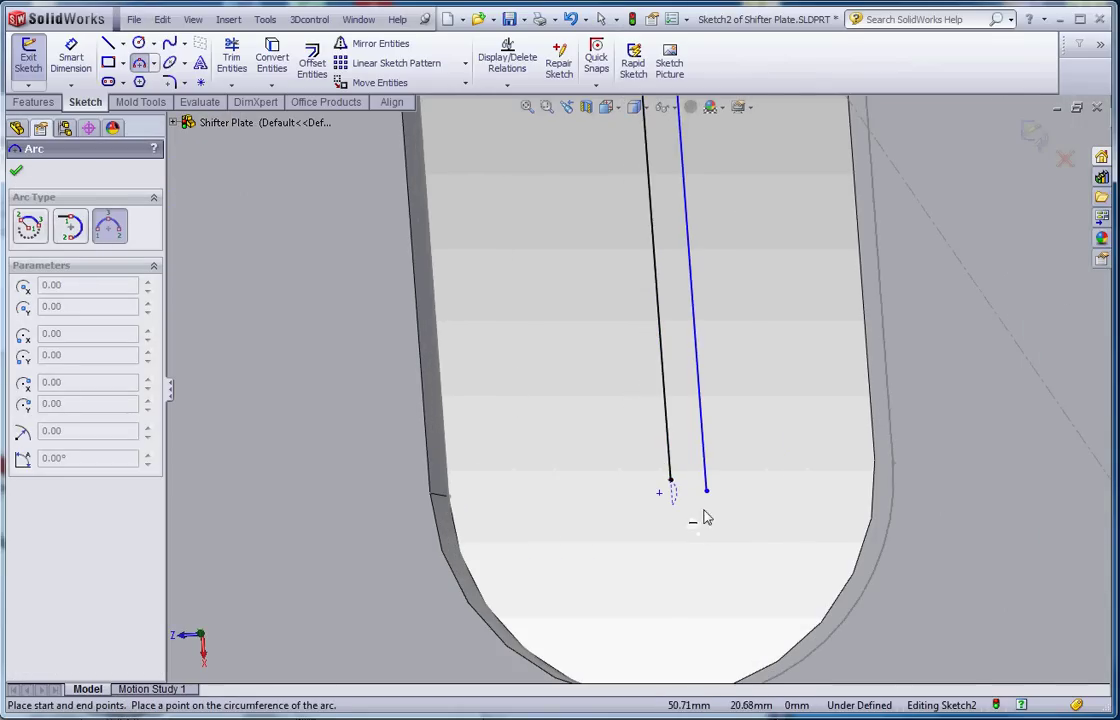
pyautogui.press('Escape')
pyautogui.click(139, 62)
pyautogui.click(670, 479)
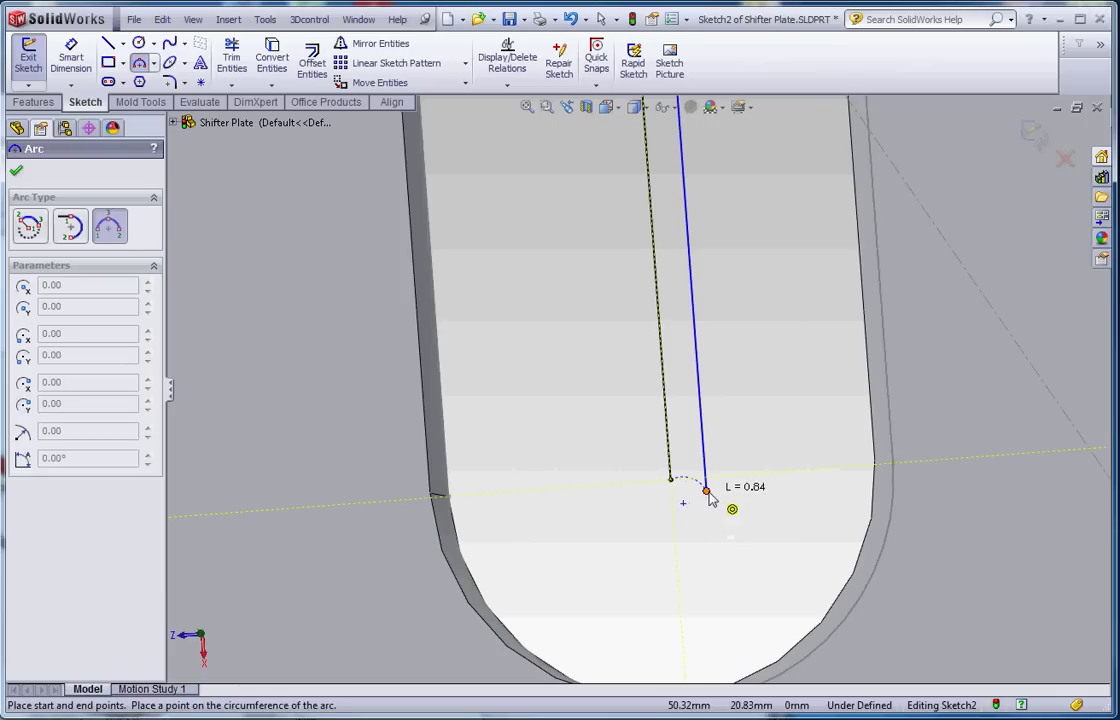
pyautogui.click(706, 491)
pyautogui.click(739, 579)
pyautogui.press('Escape')
pyautogui.press('Escape')
pyautogui.scroll(-4, 720, 517)
pyautogui.scroll(5, 690, 392)
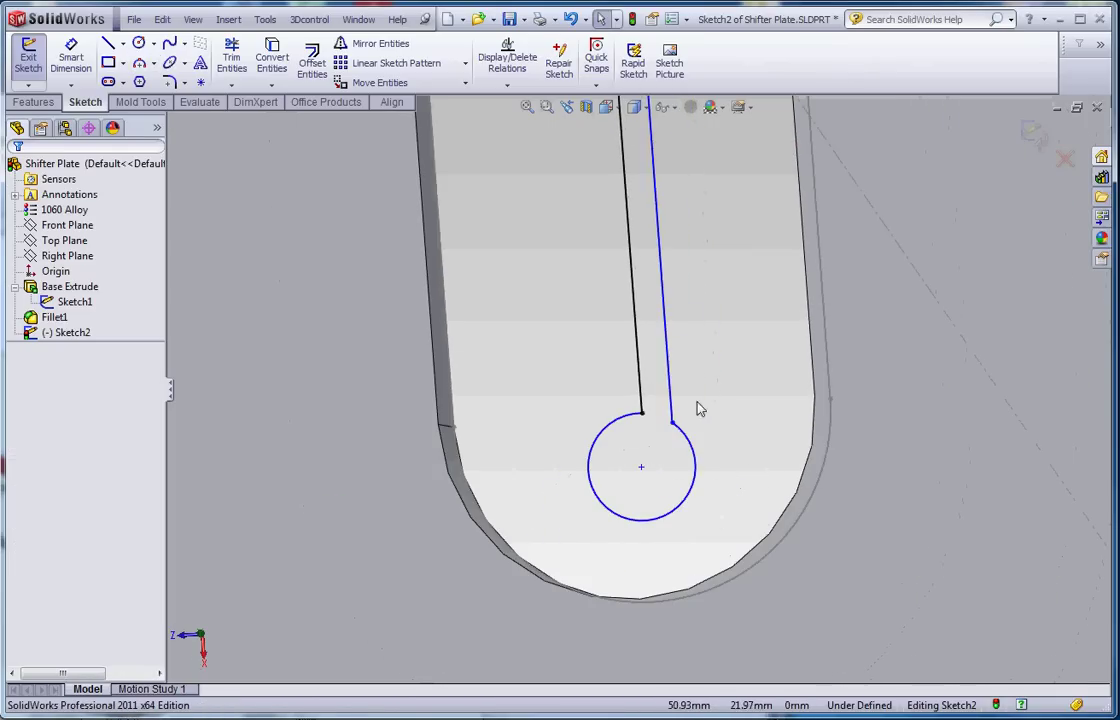
# Step: Add a Vertical relation between the loop arc's two endpoints and test it by moving the copied line's end
pyautogui.click(672, 423)
pyautogui.keyDown('ctrl'); pyautogui.click(642, 412); pyautogui.keyUp('ctrl')
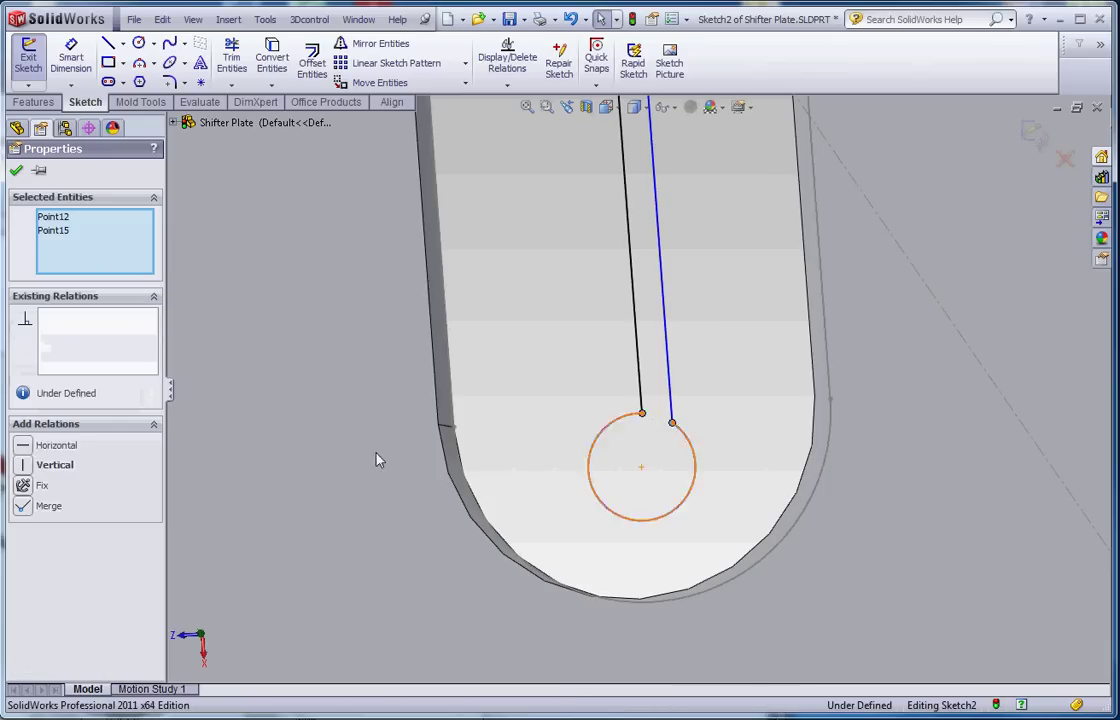
pyautogui.click(22, 466)
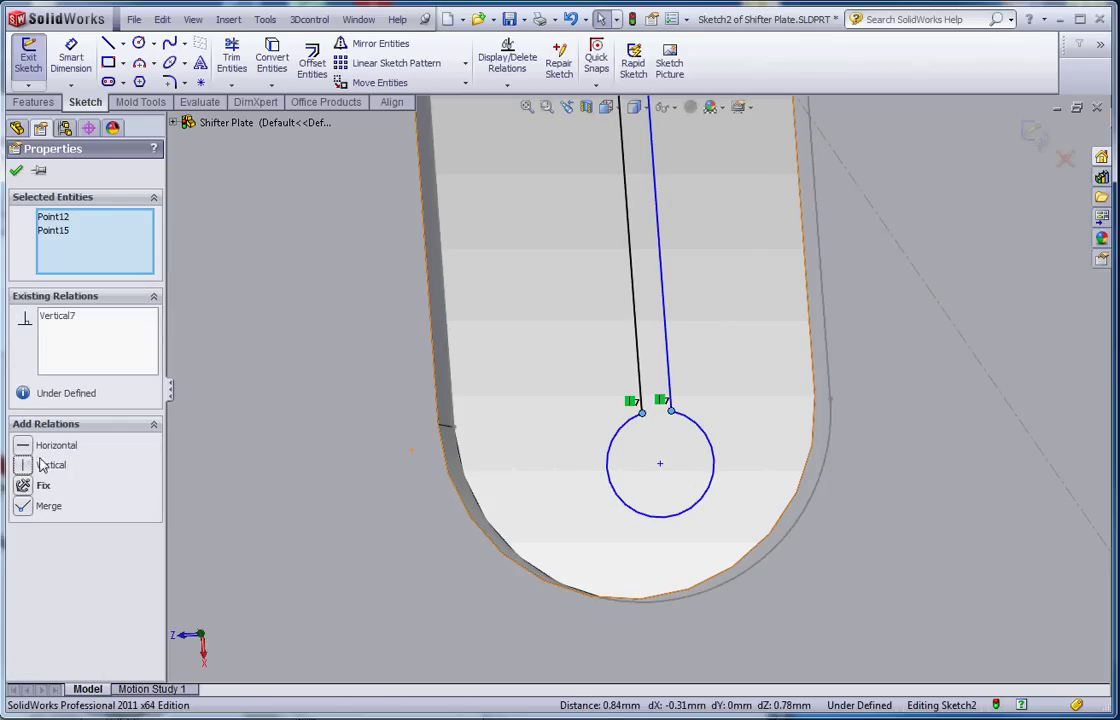
pyautogui.click(415, 340)
pyautogui.scroll(3, 637, 475)
pyautogui.scroll(-5, 650, 450)
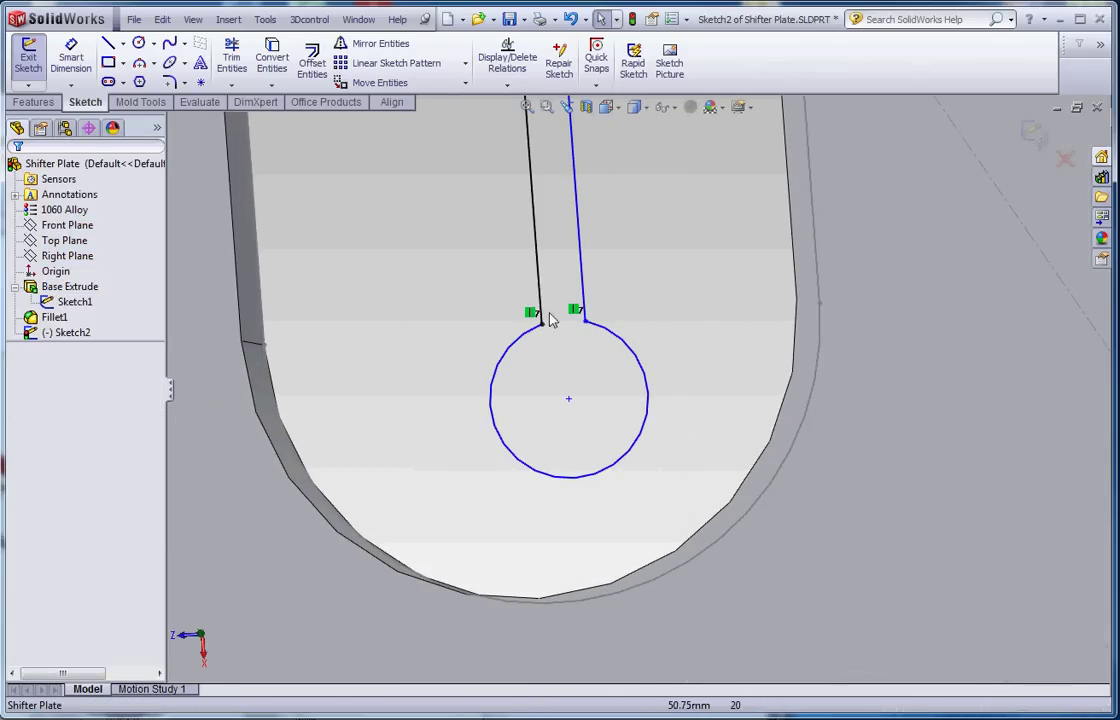
pyautogui.moveTo(585, 323)
pyautogui.mouseDown()
pyautogui.moveTo(579, 347)
pyautogui.moveTo(582, 335)
pyautogui.mouseUp()
pyautogui.click(642, 275)
pyautogui.scroll(2, 611, 342)
pyautogui.click(606, 203)
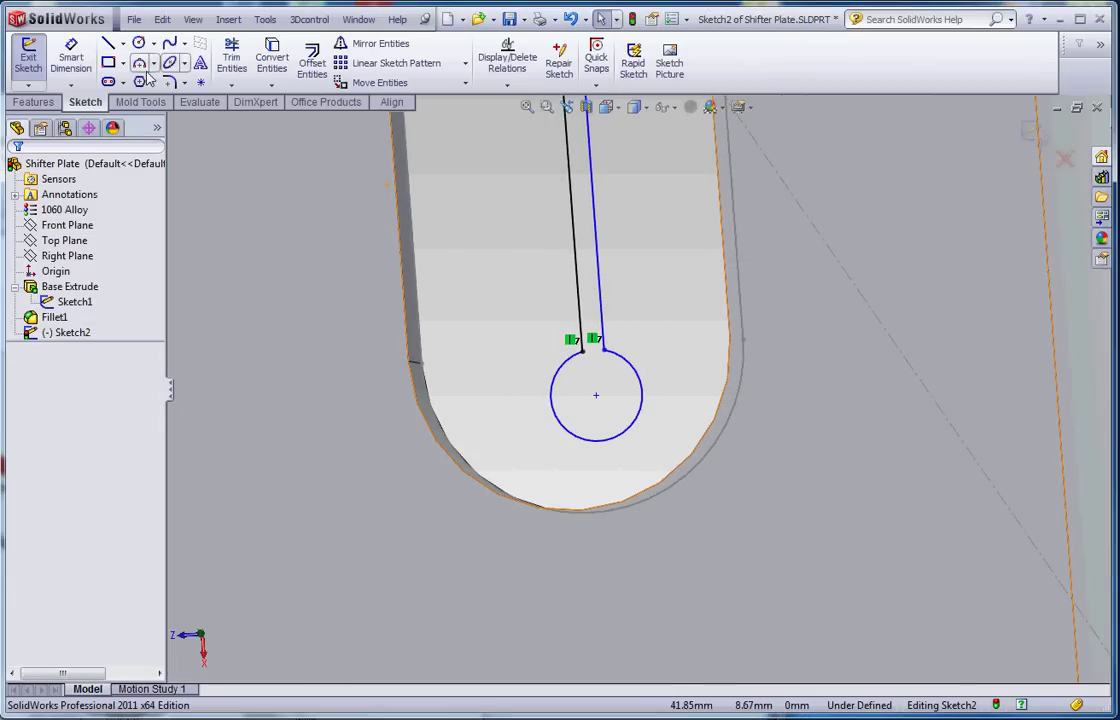
pyautogui.click(71, 58)
pyautogui.click(578, 299)
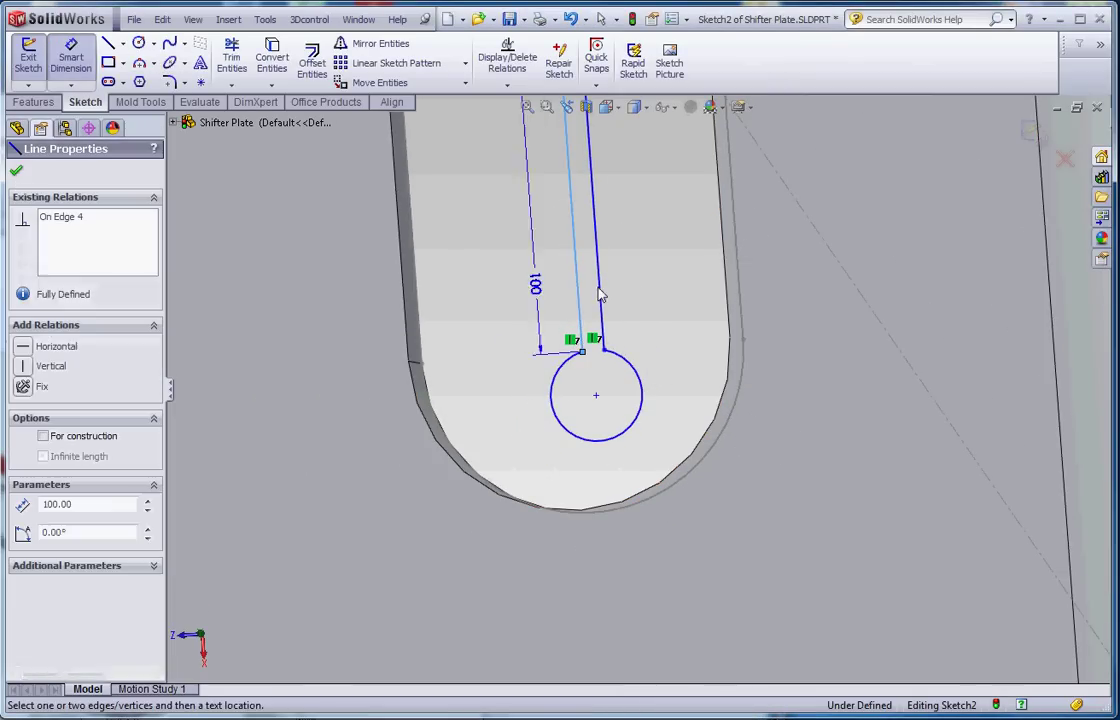
pyautogui.click(597, 292)
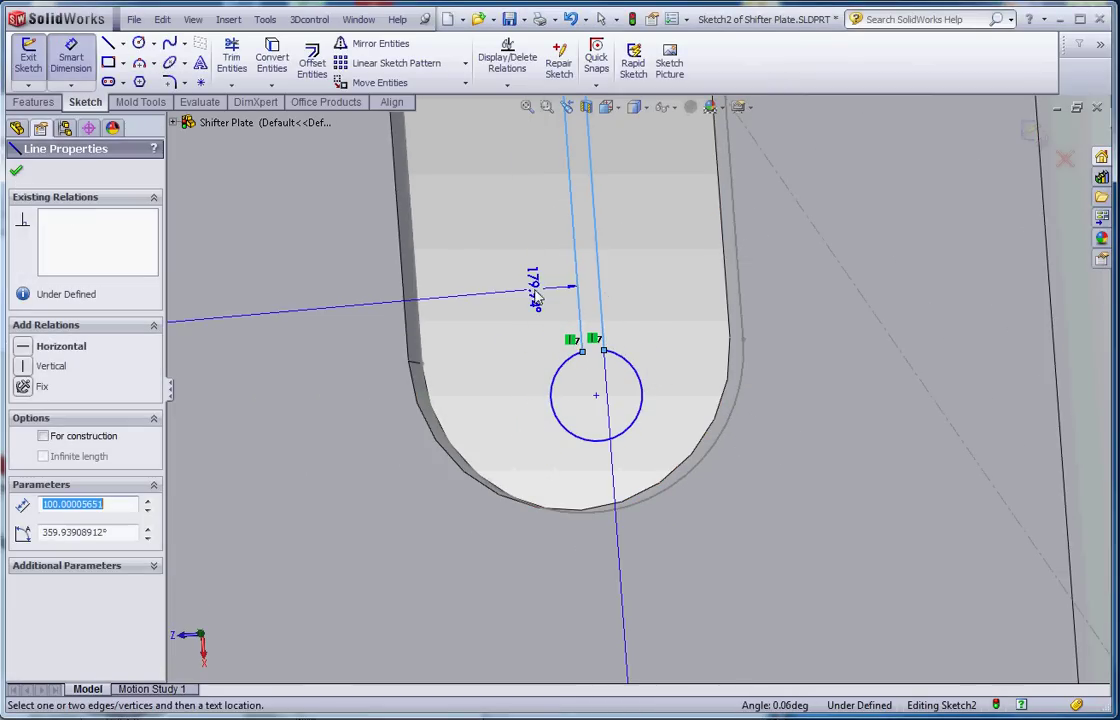
pyautogui.press('Escape')
pyautogui.press('Escape')
# Step: Make the copied line parallel to the long slot's original converted line
pyautogui.click(593, 254)
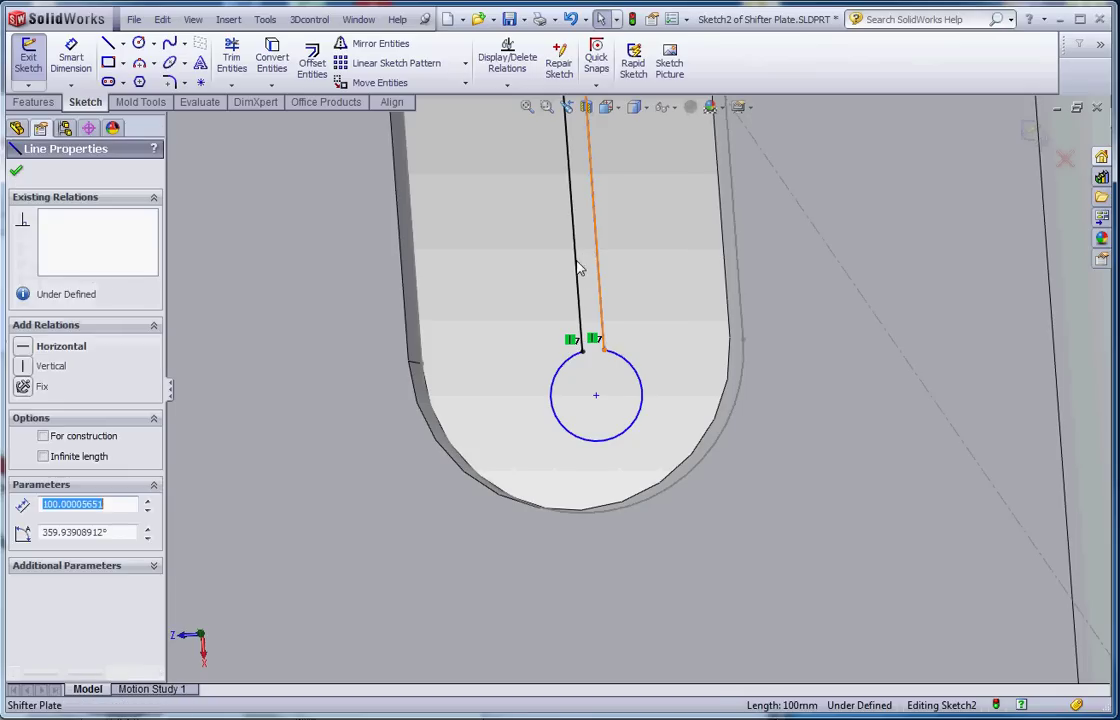
pyautogui.keyDown('ctrl'); pyautogui.click(580, 277); pyautogui.keyUp('ctrl')
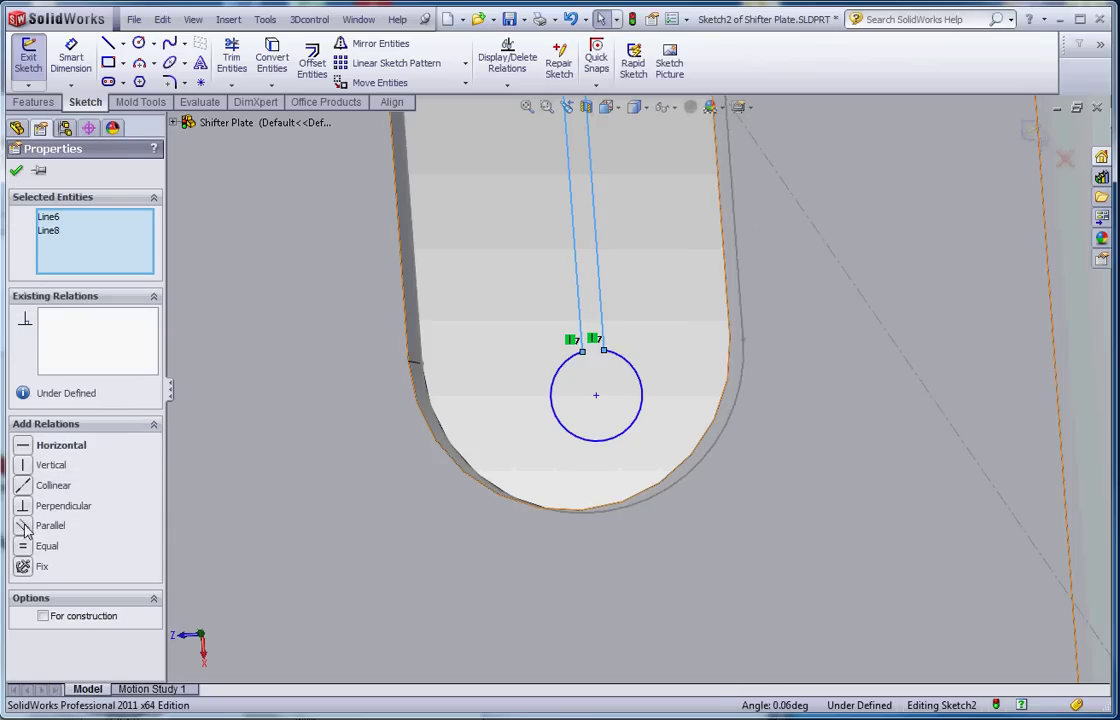
pyautogui.click(23, 525)
pyautogui.click(537, 205)
# Step: Dimension the spacing between the two parallel lines as 0.5 mm
pyautogui.click(71, 57)
pyautogui.click(573, 240)
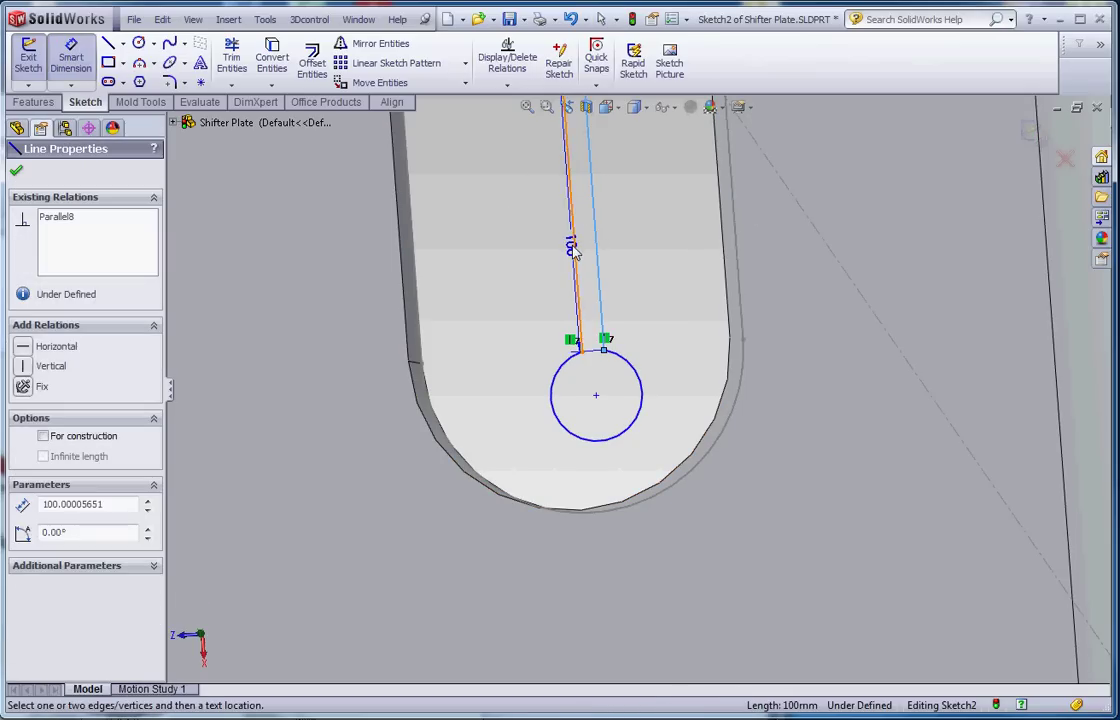
pyautogui.click(596, 240)
pyautogui.click(563, 263)
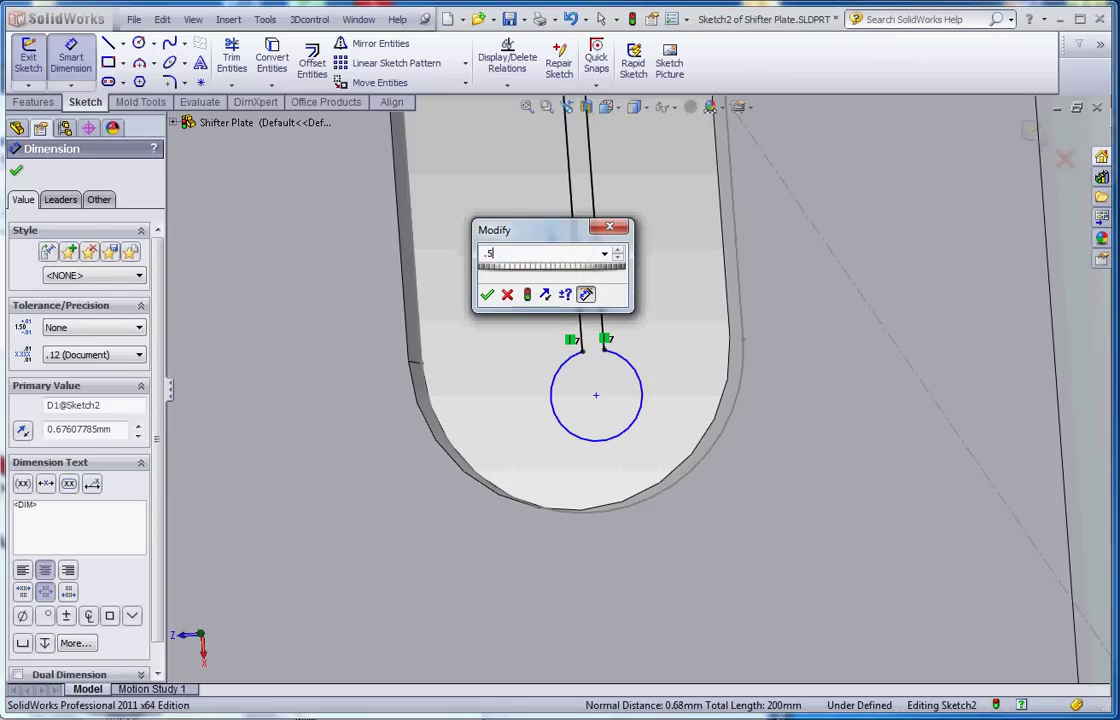
pyautogui.write('.5')
pyautogui.press('Return')
pyautogui.press('Escape')
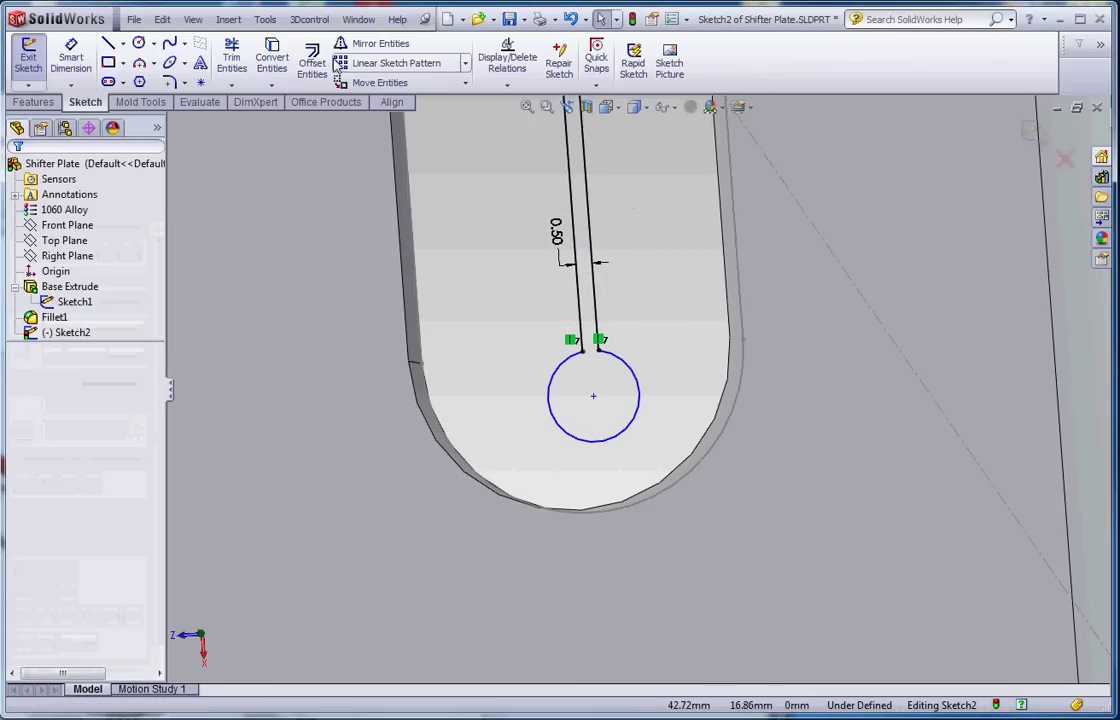
# Step: Add 10 mm sketch fillets at both corners where the loop arc meets the parallel lines
pyautogui.click(172, 84)
pyautogui.click(585, 362)
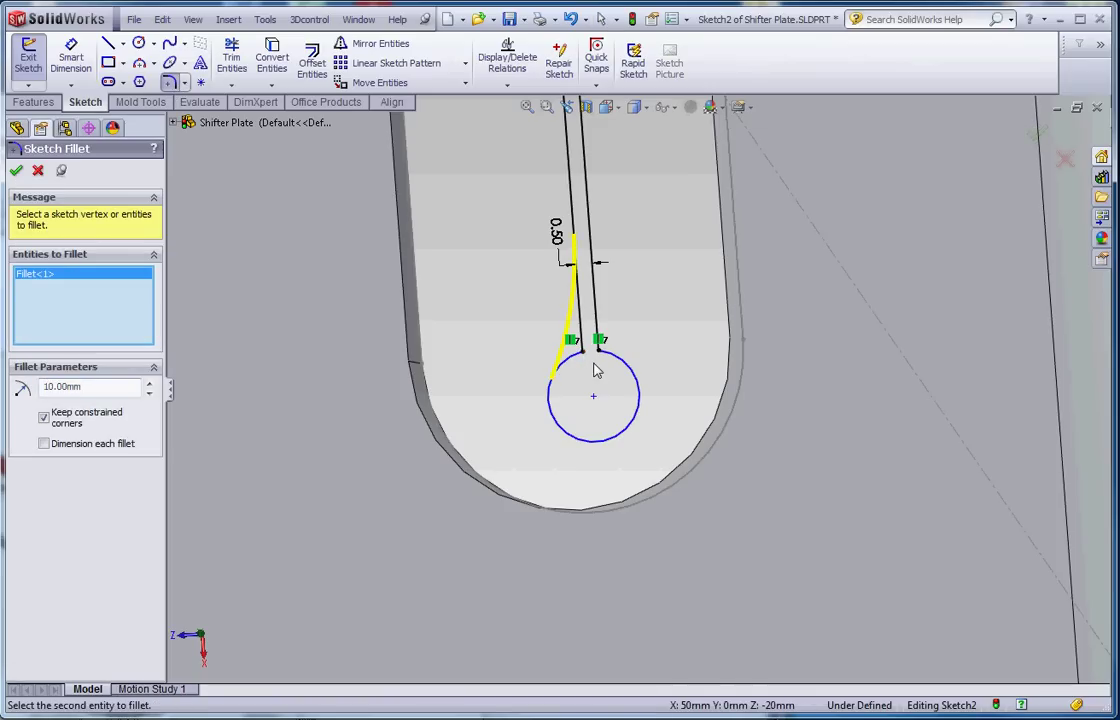
pyautogui.click(601, 358)
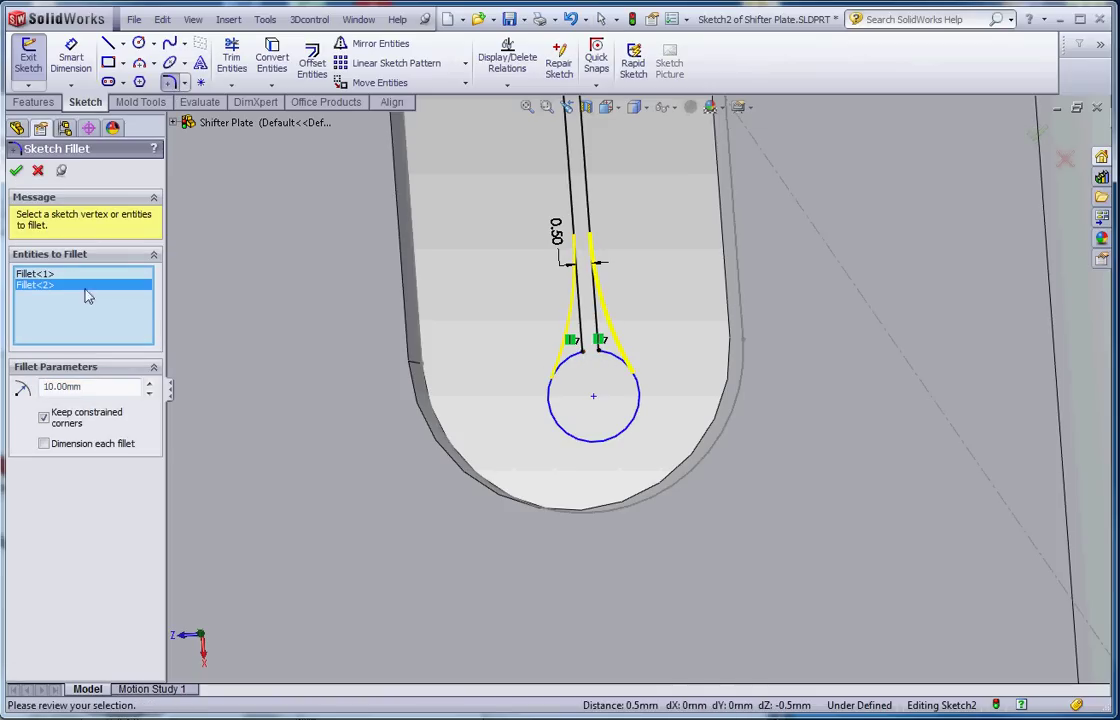
pyautogui.click(17, 171)
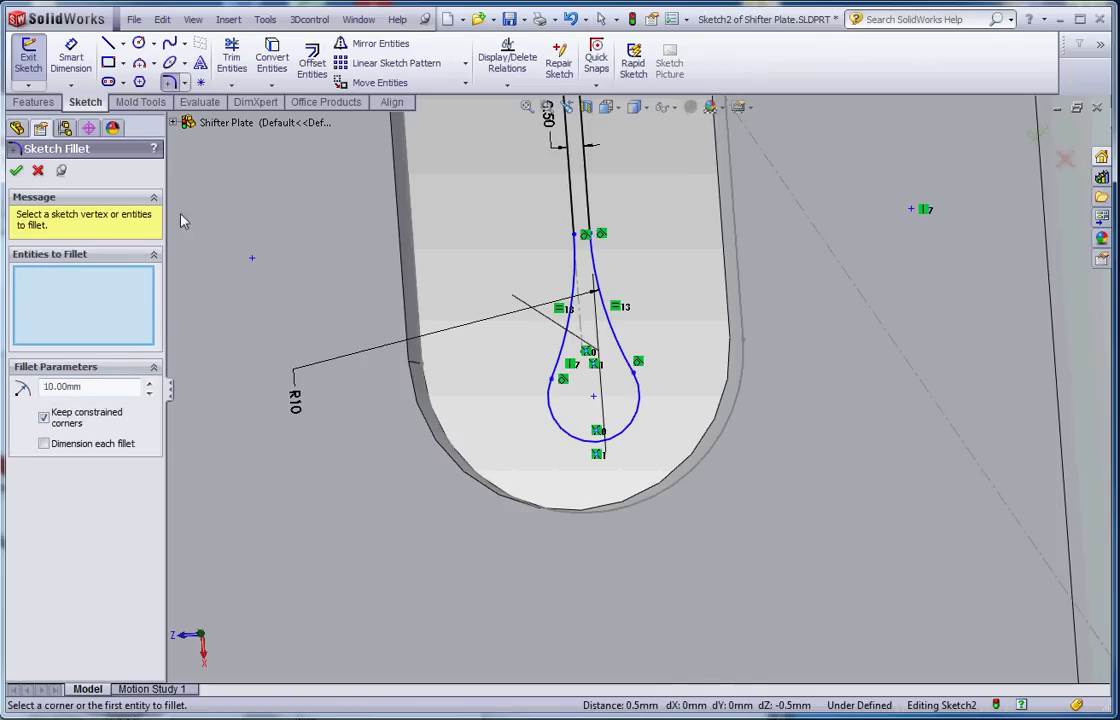
pyautogui.scroll(3, 655, 440)
pyautogui.scroll(-4, 615, 392)
pyautogui.scroll(-2, 615, 390)
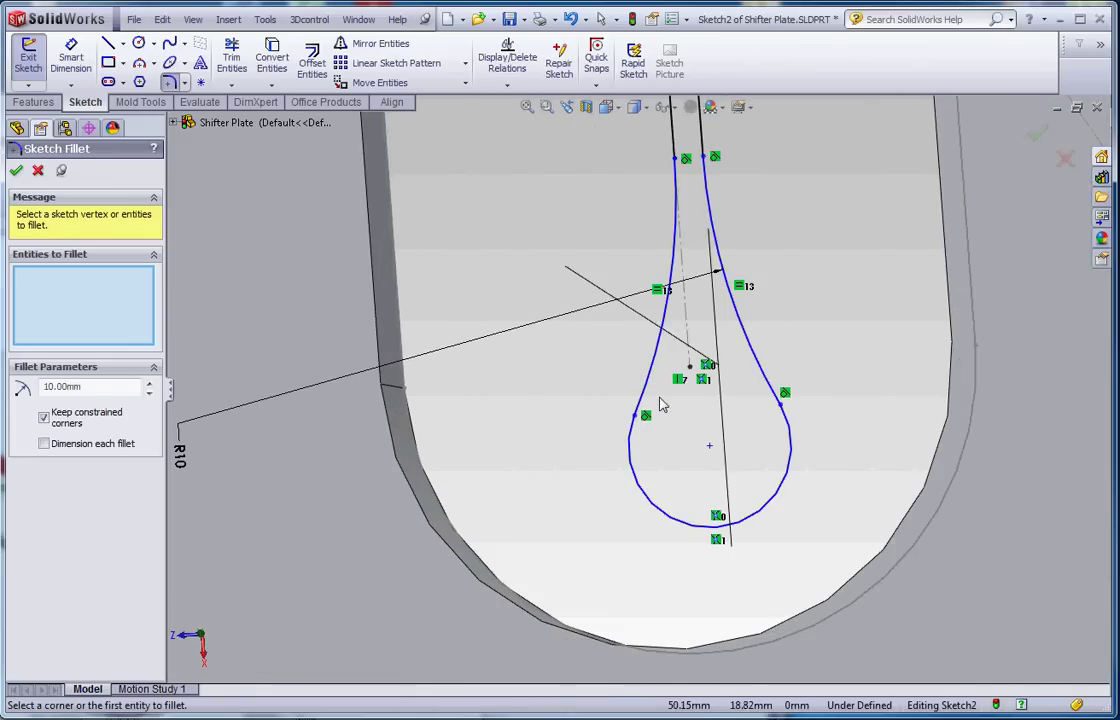
pyautogui.press('Escape')
# Step: Enlarge the loop arc to a radius of about 1.8 mm by moving its center toward the slot's rounded end
pyautogui.scroll(4, 661, 400)
pyautogui.moveTo(675, 425); pyautogui.dragTo(667, 441)
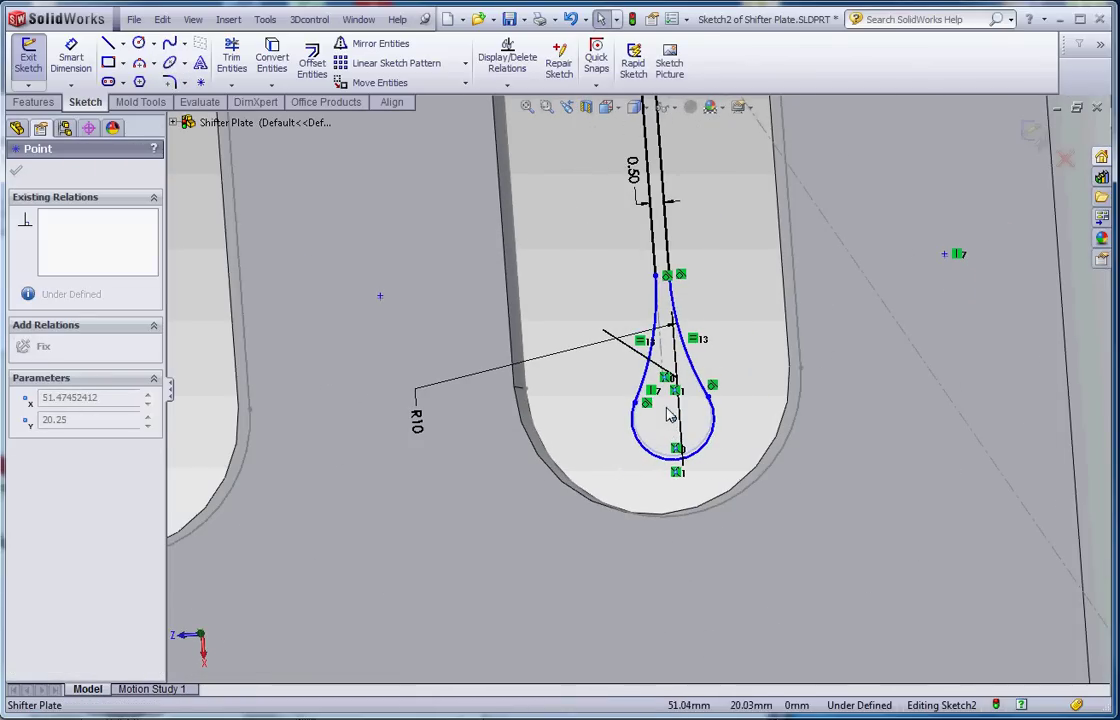
pyautogui.click(610, 470)
pyautogui.scroll(2, 615, 440)
pyautogui.scroll(-5, 640, 345)
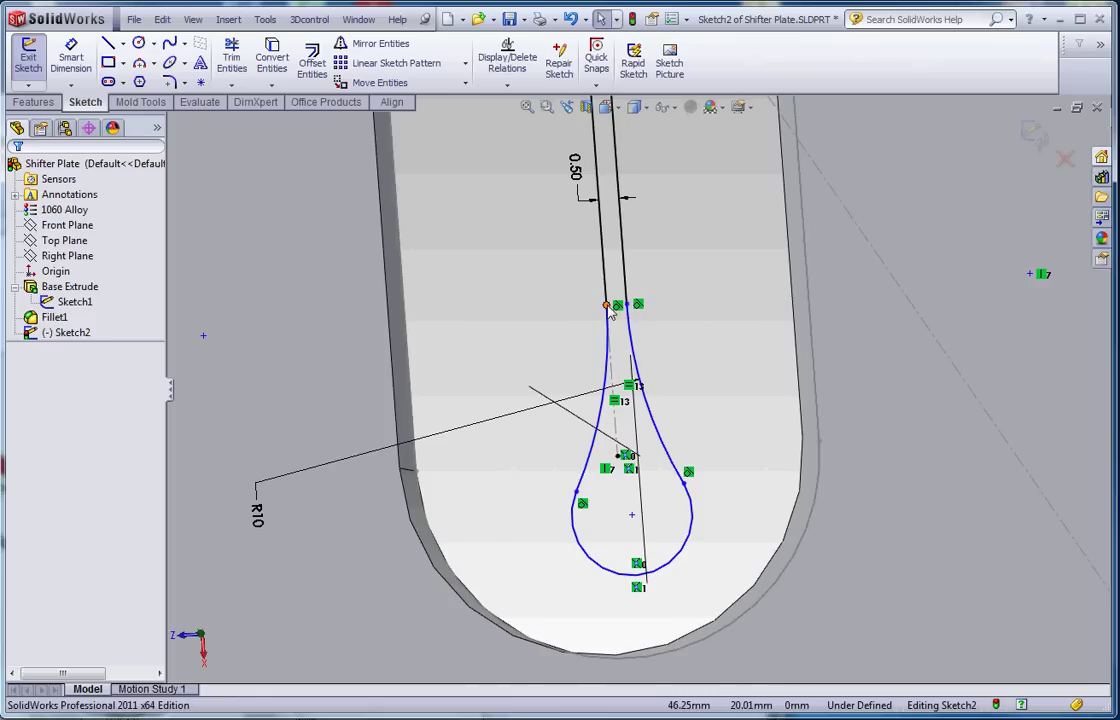
pyautogui.moveTo(632, 514)
pyautogui.mouseDown()
pyautogui.moveTo(640, 615)
pyautogui.moveTo(632, 524)
pyautogui.mouseUp()
# Step: Try to make the loop arc concentric with the slot's rounded end edge and delete that relation
pyautogui.click(592, 596)
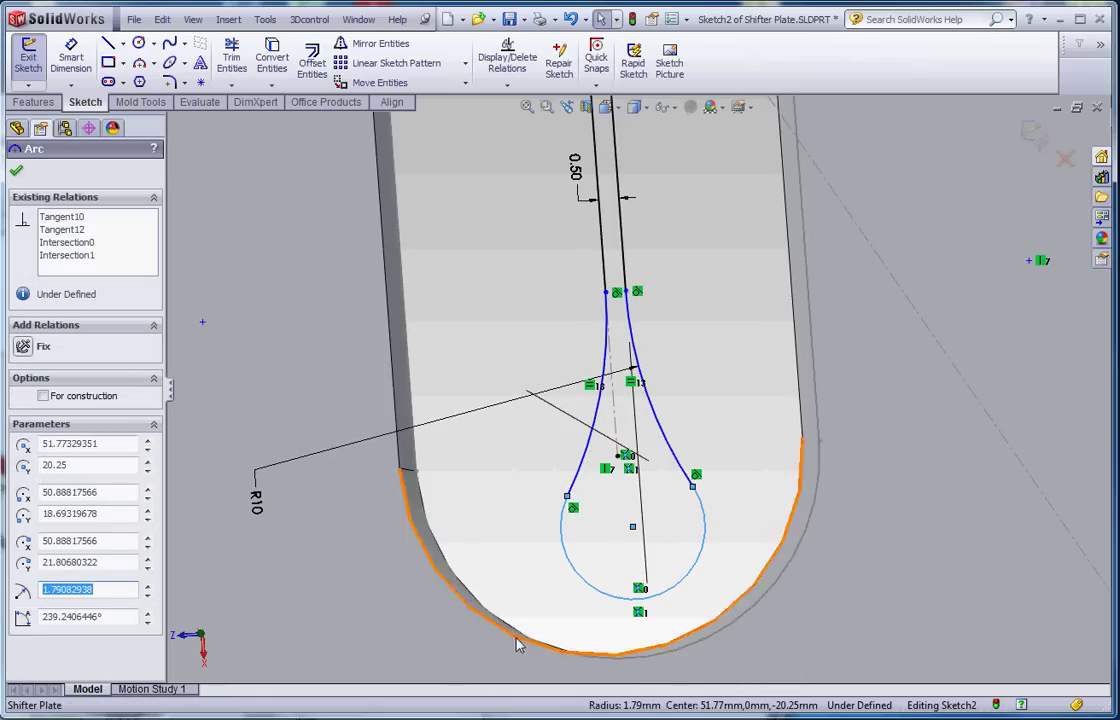
pyautogui.keyDown('ctrl'); pyautogui.click(520, 645); pyautogui.keyUp('ctrl')
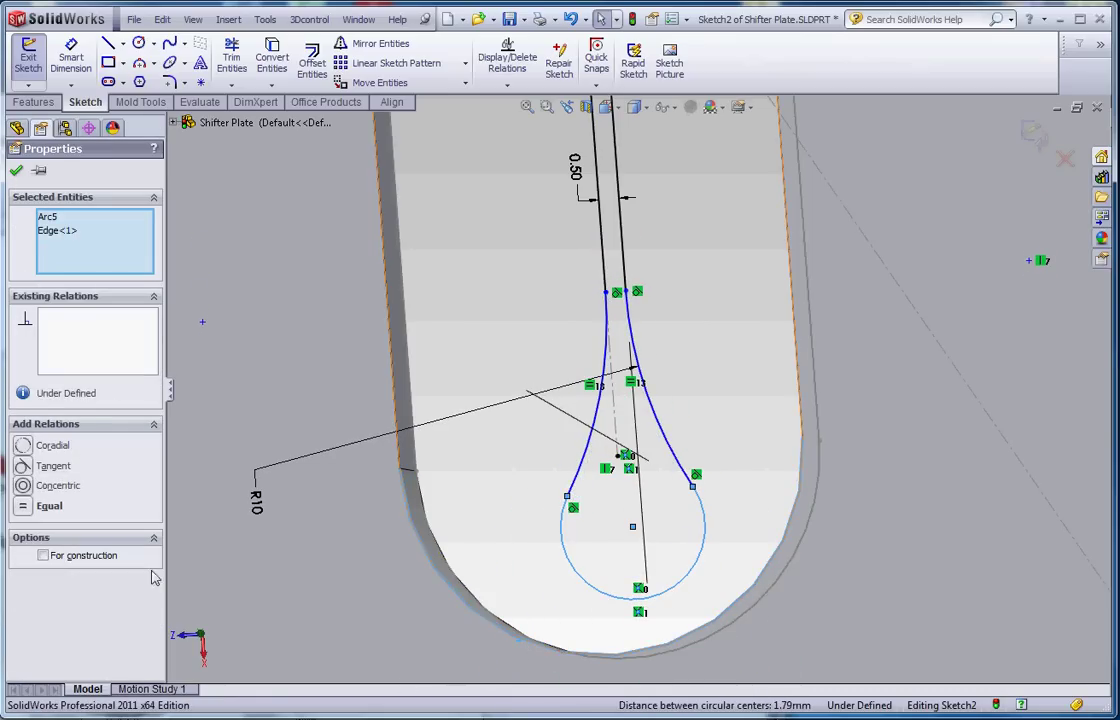
pyautogui.click(24, 487)
pyautogui.click(205, 307)
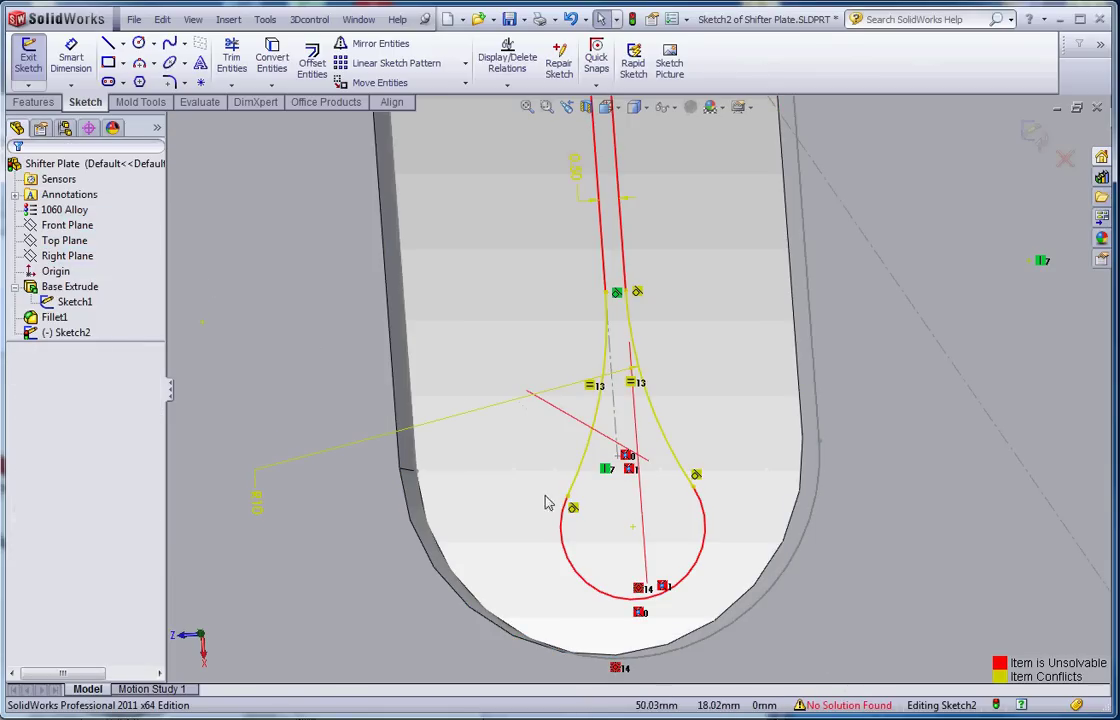
pyautogui.click(615, 667)
pyautogui.press('Delete')
# Step: Move the loop arc's center away from the slot's rounded end to shrink the teardrop loop
pyautogui.moveTo(634, 530); pyautogui.dragTo(627, 431)
pyautogui.click(766, 447)
pyautogui.scroll(3, 677, 470)
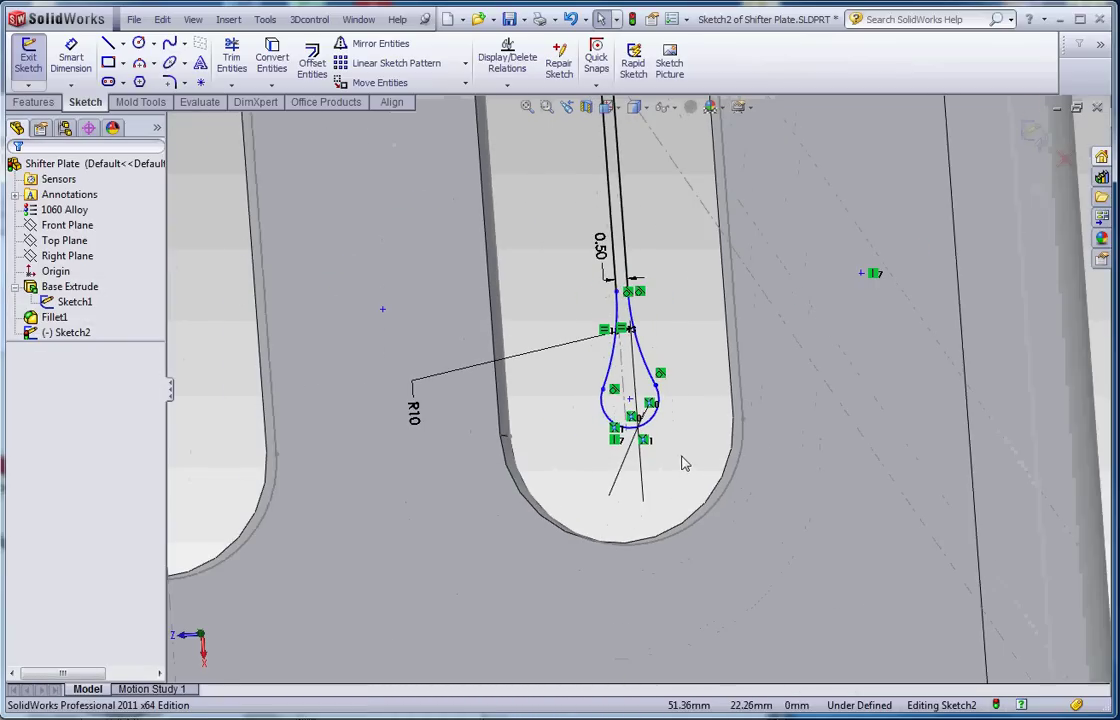
# Step: Trim away the long slot's original line beyond its junction with the curved arc, keeping the portion leading to the loop
pyautogui.scroll(2, 680, 460)
pyautogui.scroll(-3, 662, 348)
pyautogui.scroll(6, 658, 386)
pyautogui.scroll(4, 654, 406)
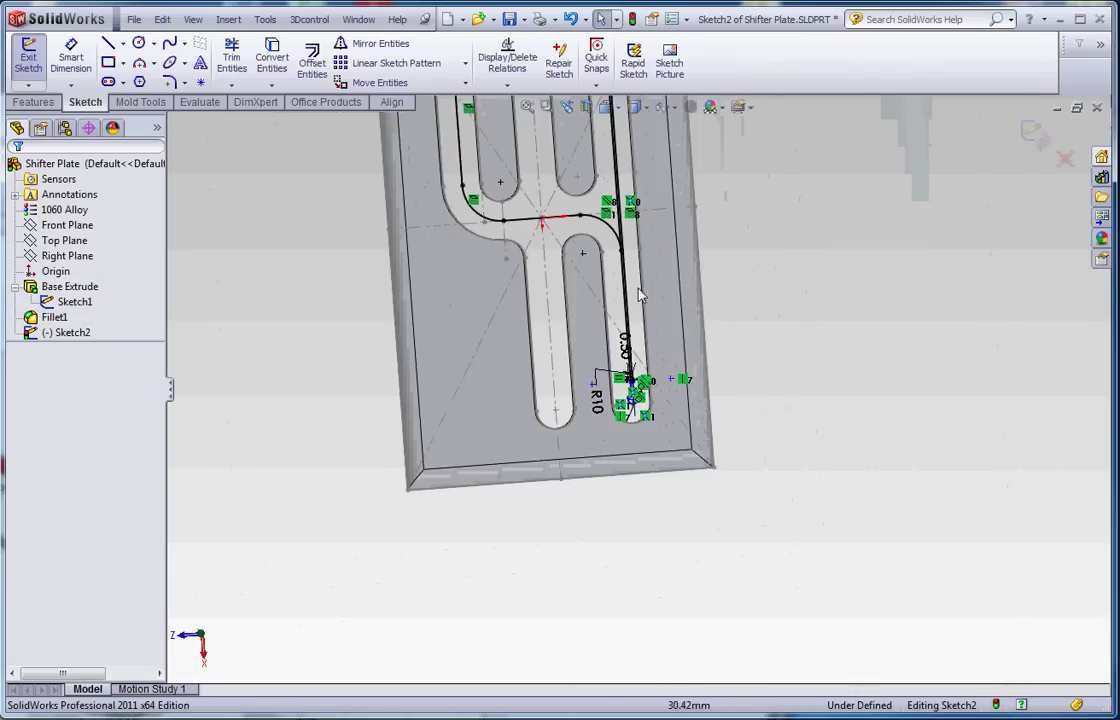
pyautogui.scroll(-6, 635, 186)
pyautogui.scroll(4, 600, 346)
pyautogui.scroll(5, 600, 345)
pyautogui.scroll(-5, 630, 270)
pyautogui.scroll(-1, 630, 268)
pyautogui.scroll(2, 668, 378)
pyautogui.scroll(1, 668, 378)
pyautogui.scroll(-9, 666, 660)
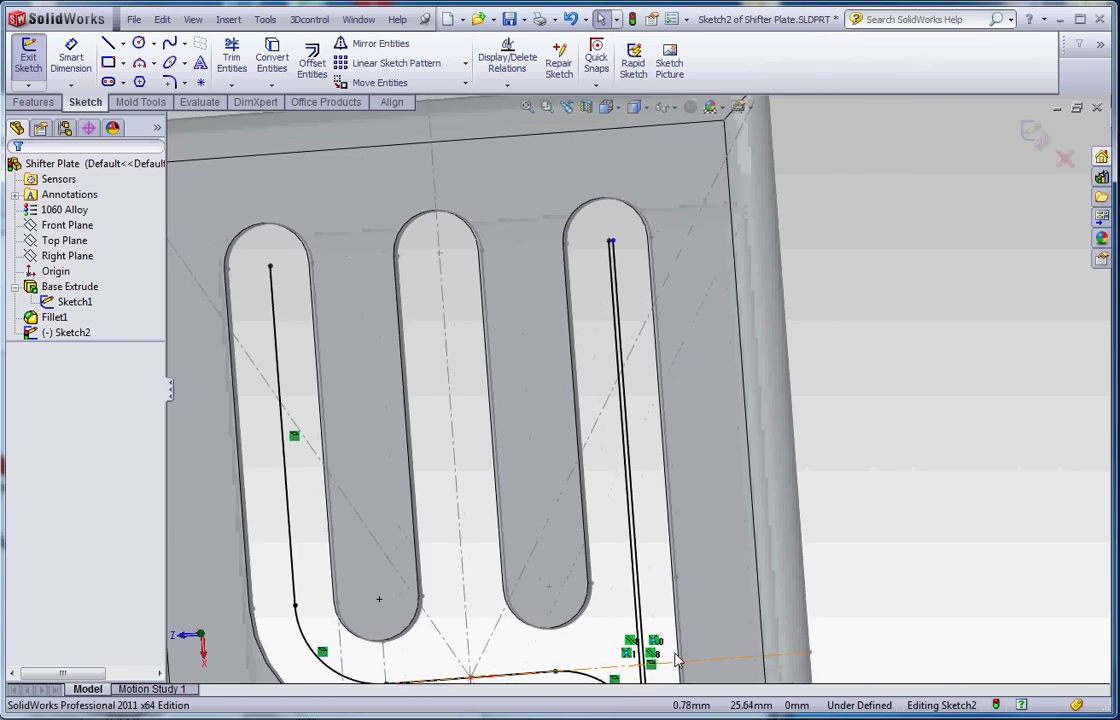
pyautogui.scroll(4, 648, 662)
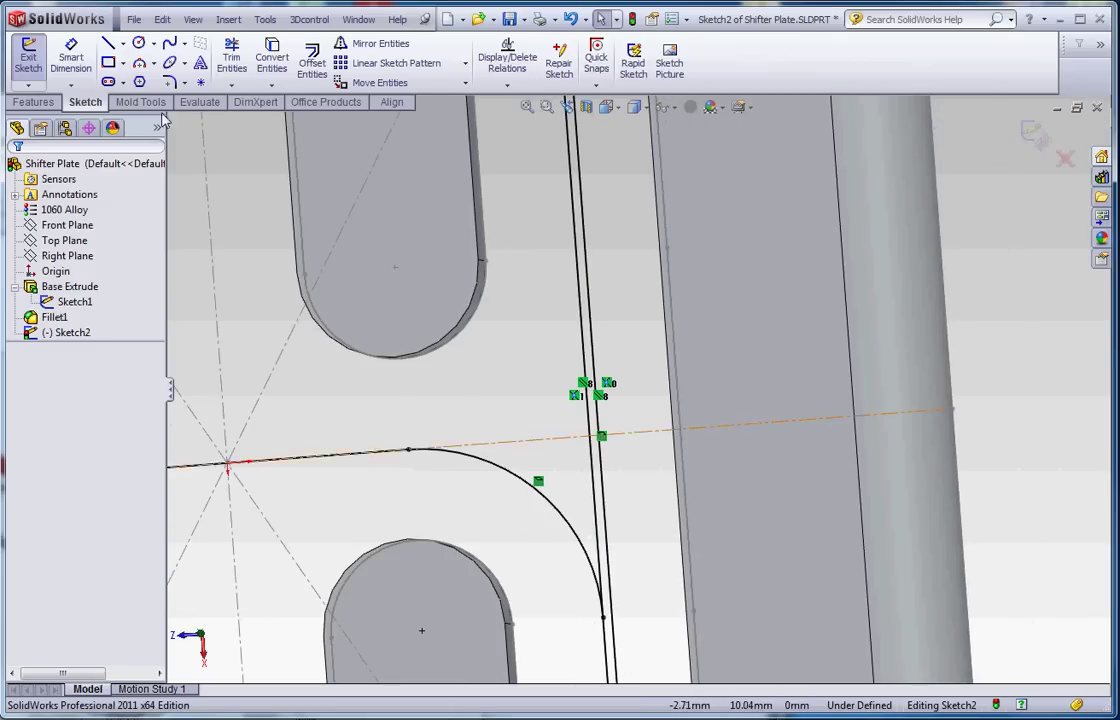
pyautogui.click(232, 57)
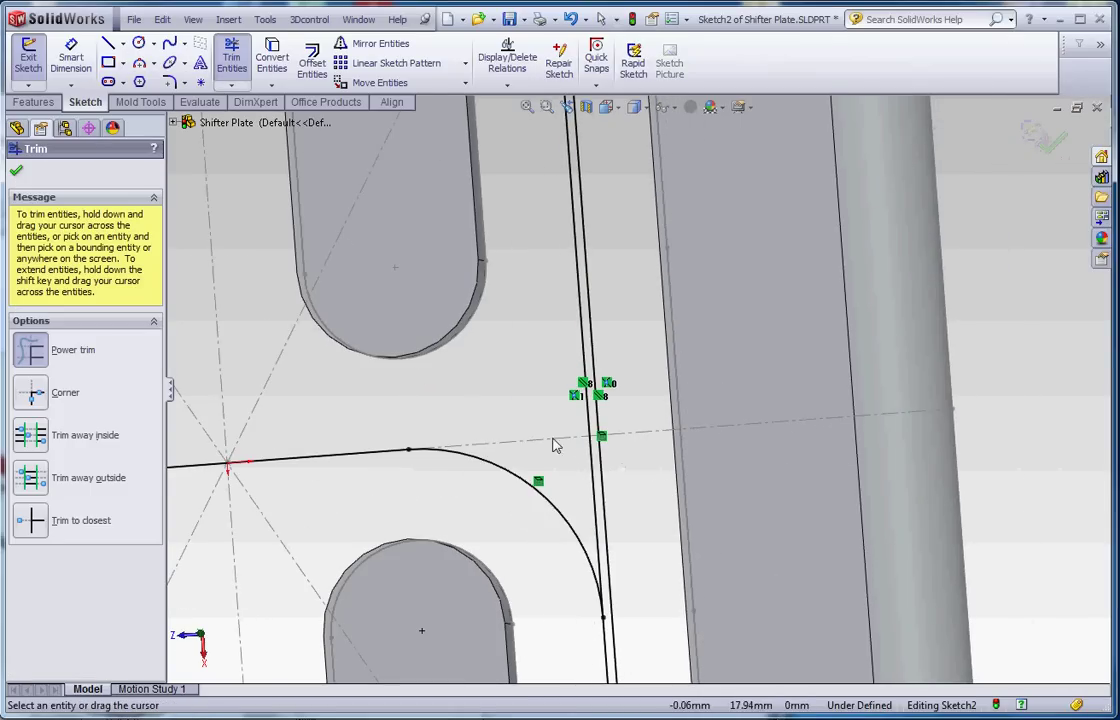
pyautogui.scroll(8, 600, 525)
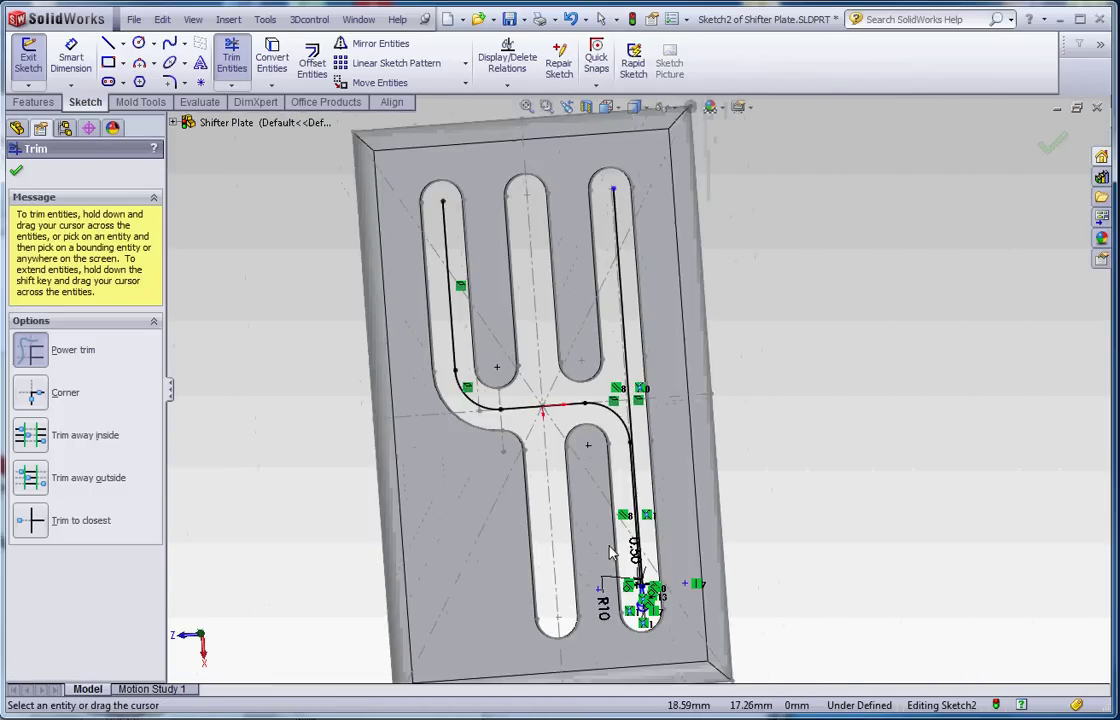
pyautogui.scroll(-10, 617, 560)
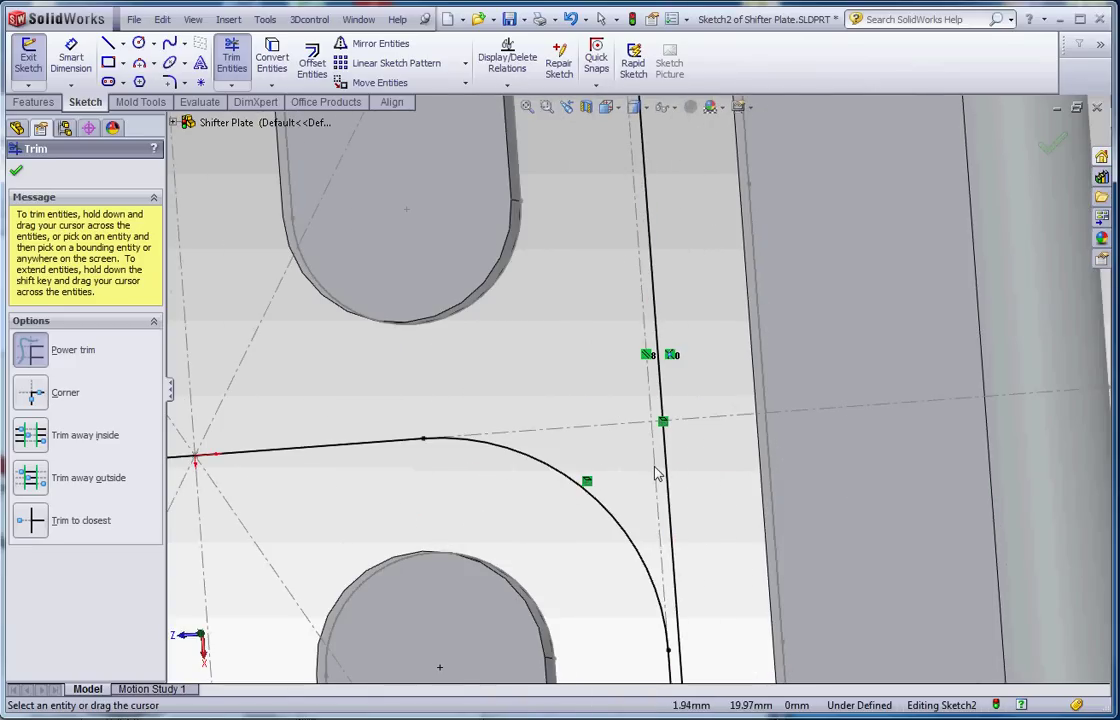
pyautogui.scroll(6, 675, 484)
pyautogui.scroll(-6, 610, 510)
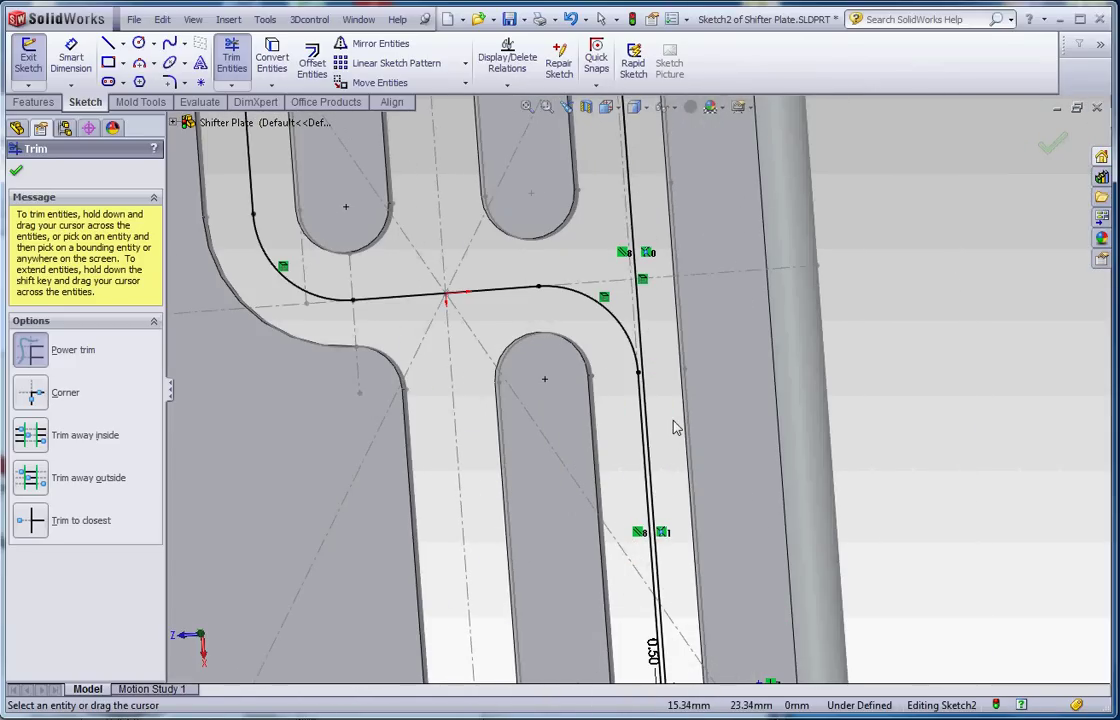
pyautogui.scroll(3, 675, 428)
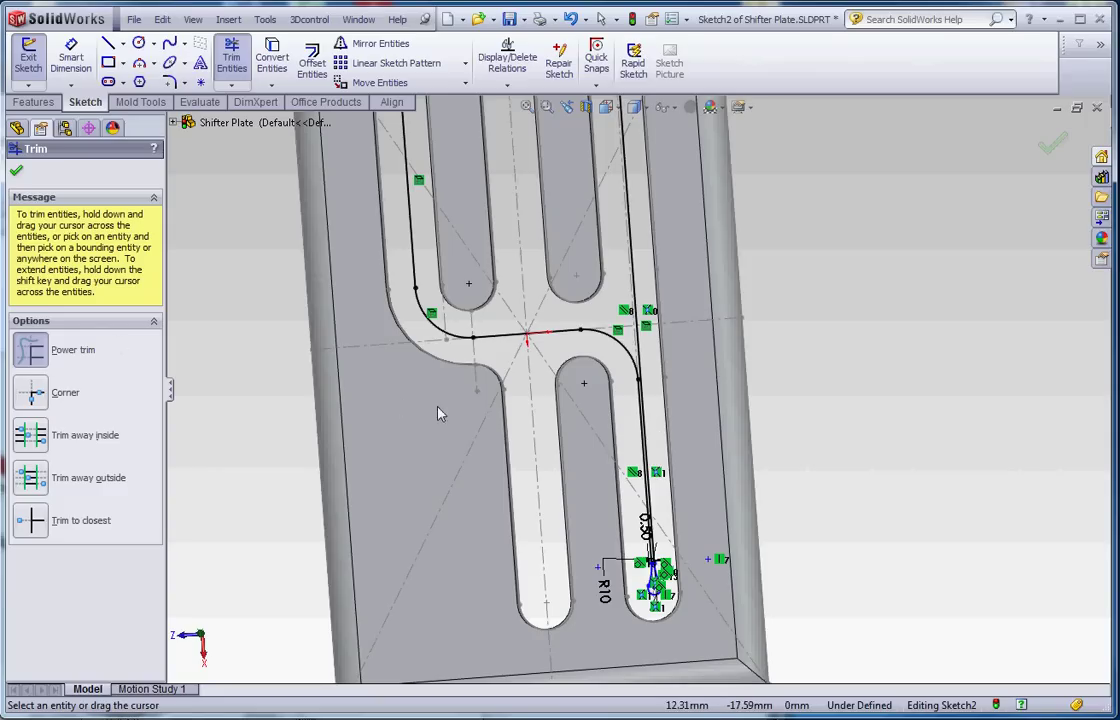
pyautogui.scroll(4, 440, 412)
pyautogui.scroll(-3, 625, 338)
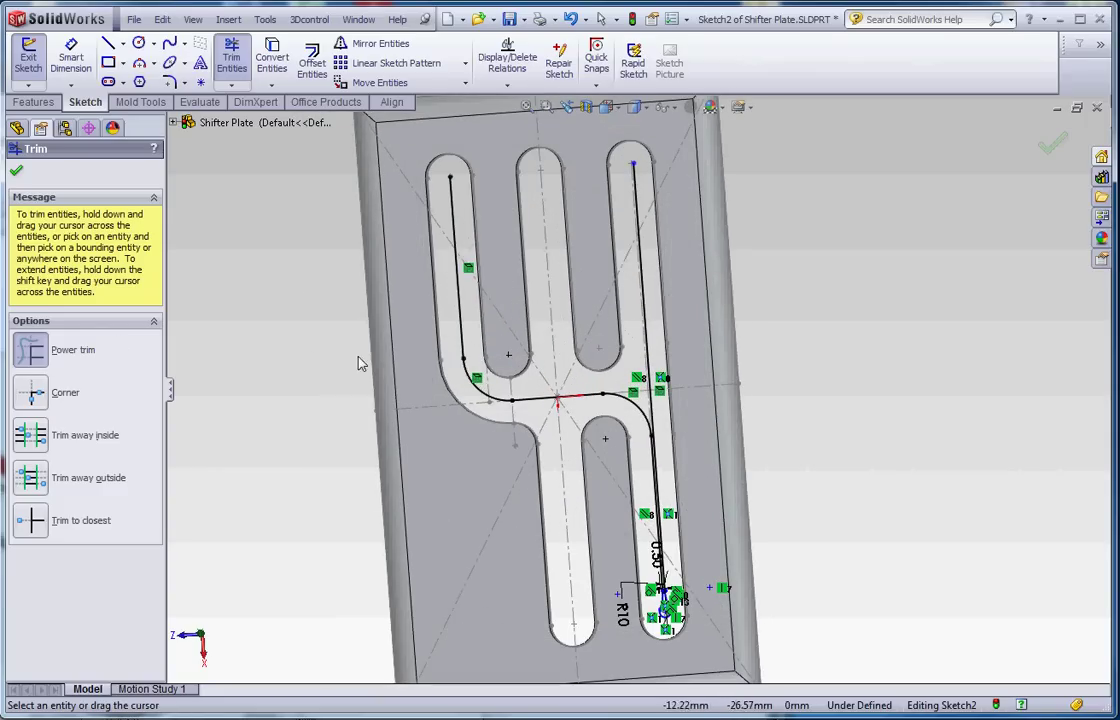